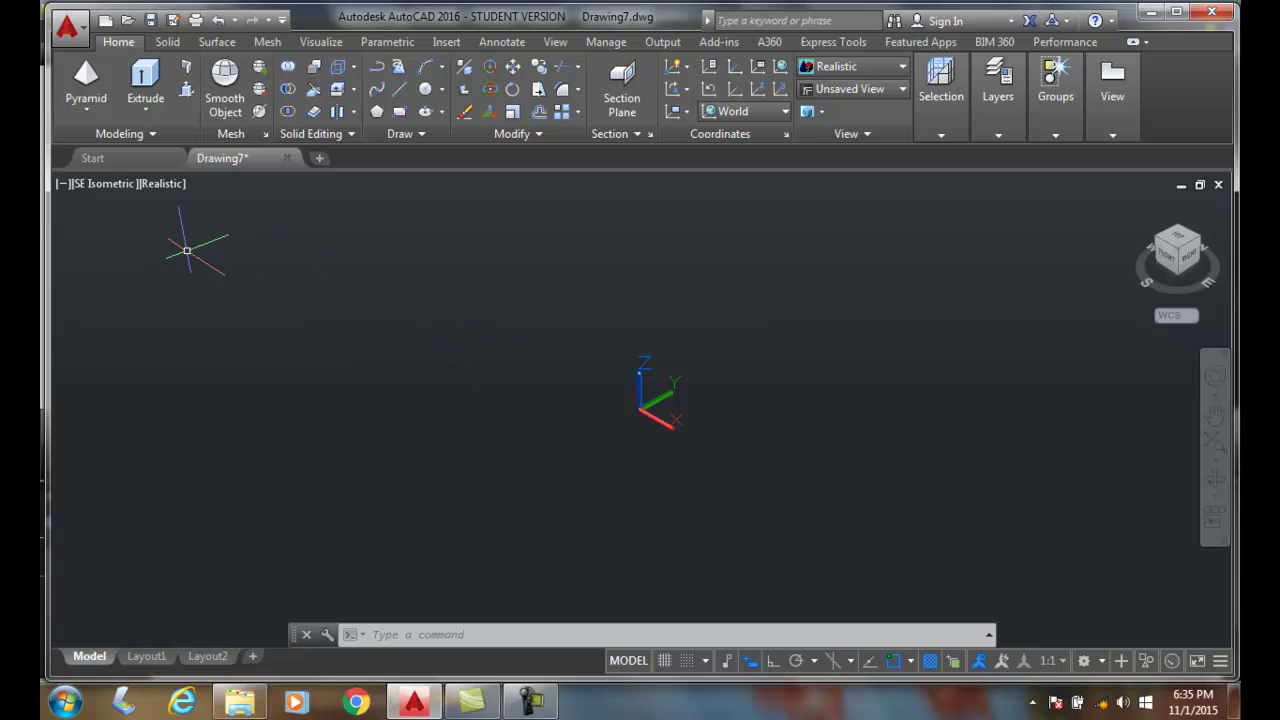
Draw a four-sided solid pyramid centred at 0,0,0 with base radius 90 and height 20
{"action": "left_click", "coordinate": [91, 114]}
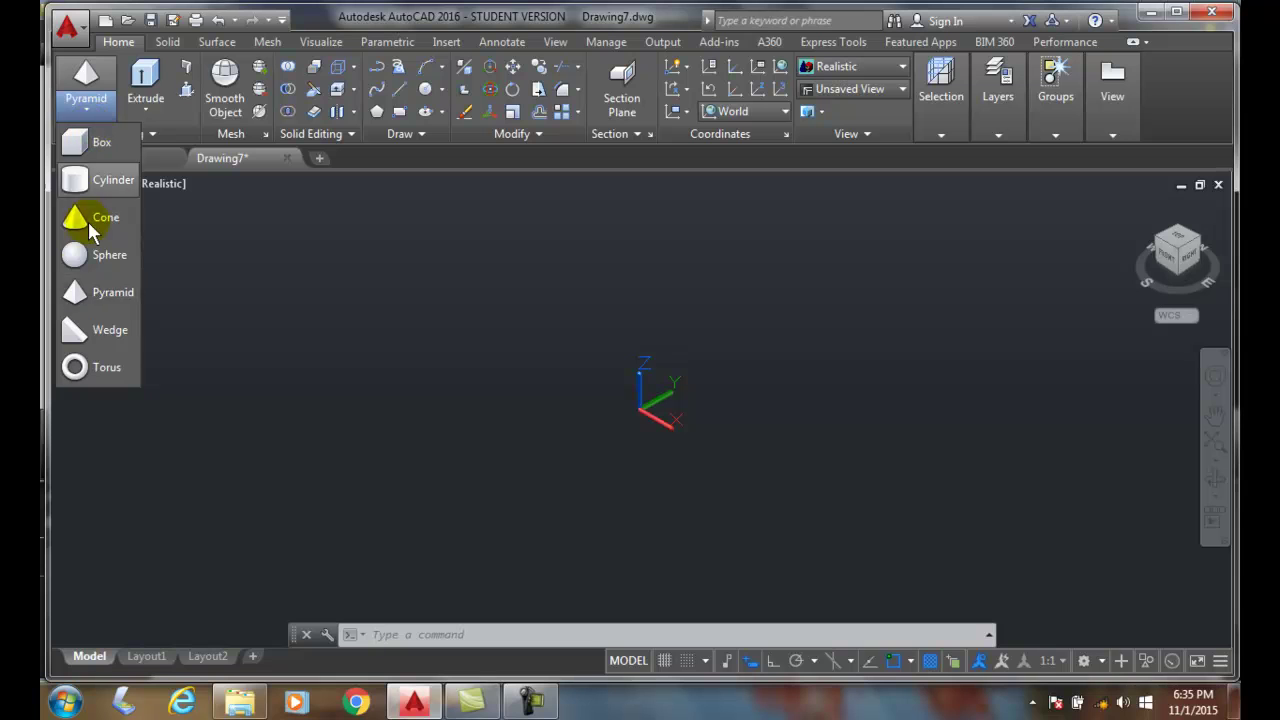
{"action": "left_click", "coordinate": [82, 294]}
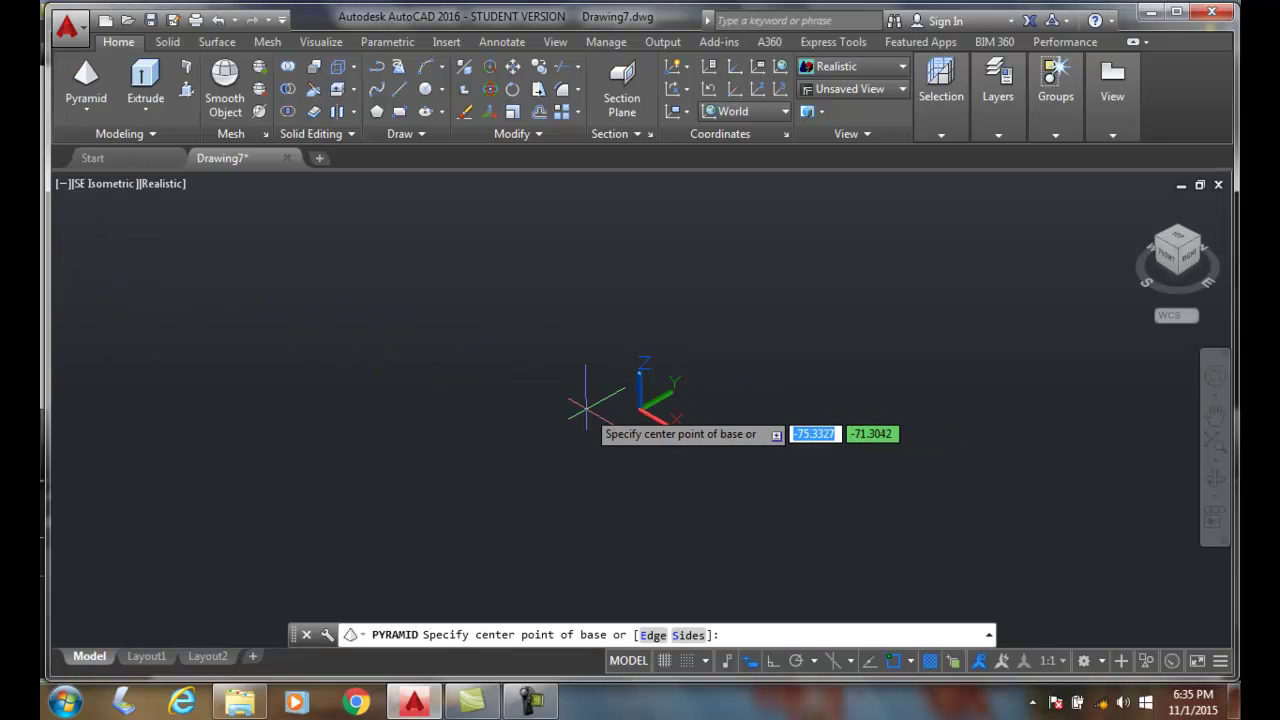
{"action": "type", "text": "0,0"}
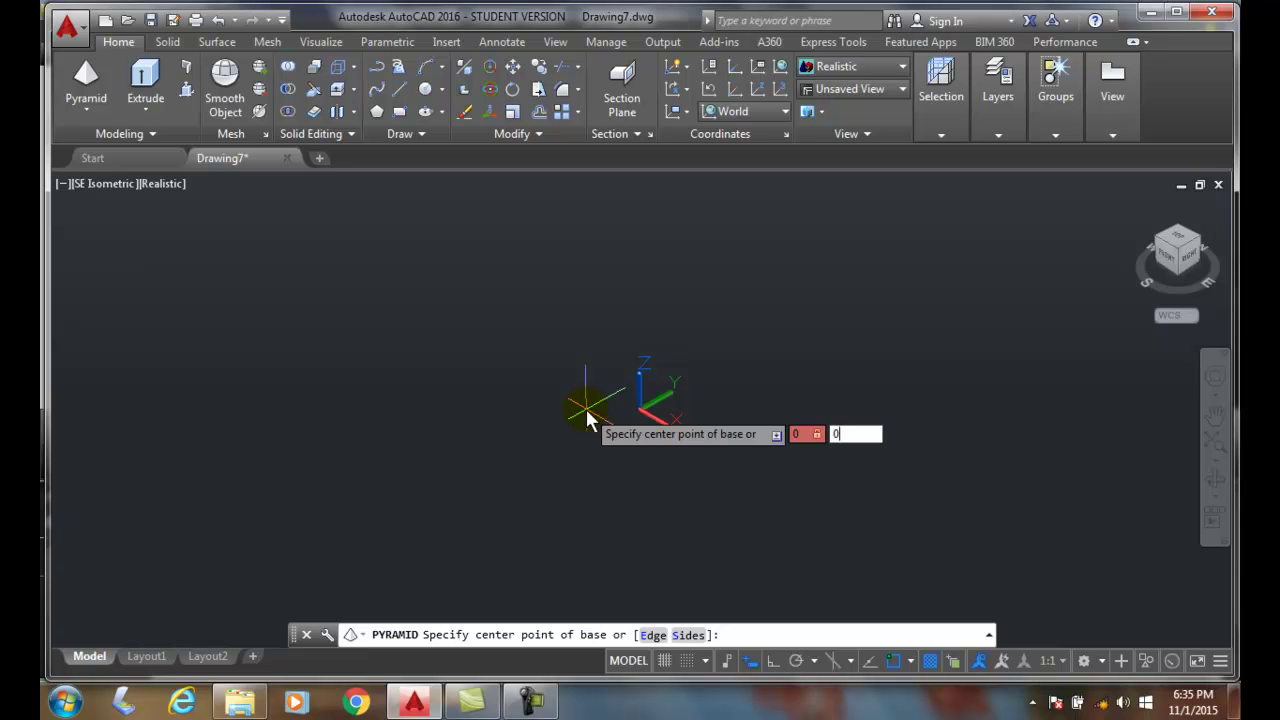
{"action": "type", "text": ",0"}
{"action": "key", "text": "Return"}
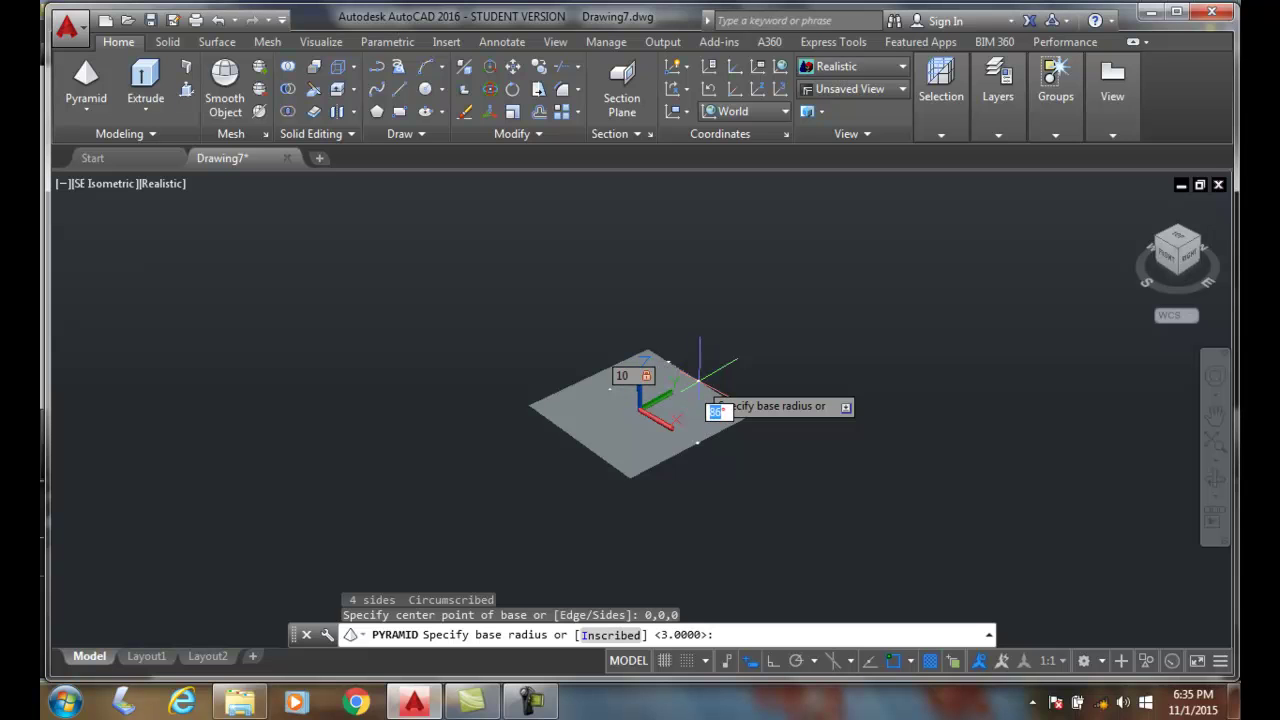
{"action": "key", "text": "Return"}
{"action": "key", "text": "Return"}
{"action": "type", "text": "9"}
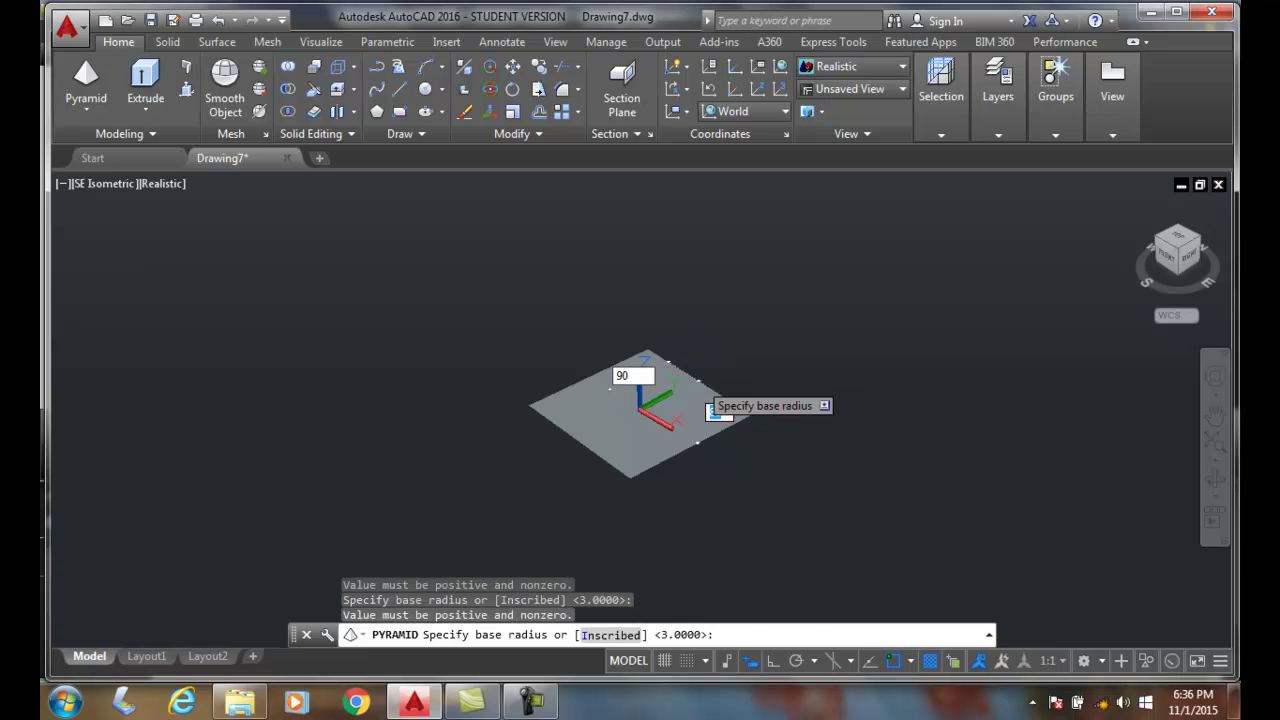
{"action": "key", "text": "Return"}
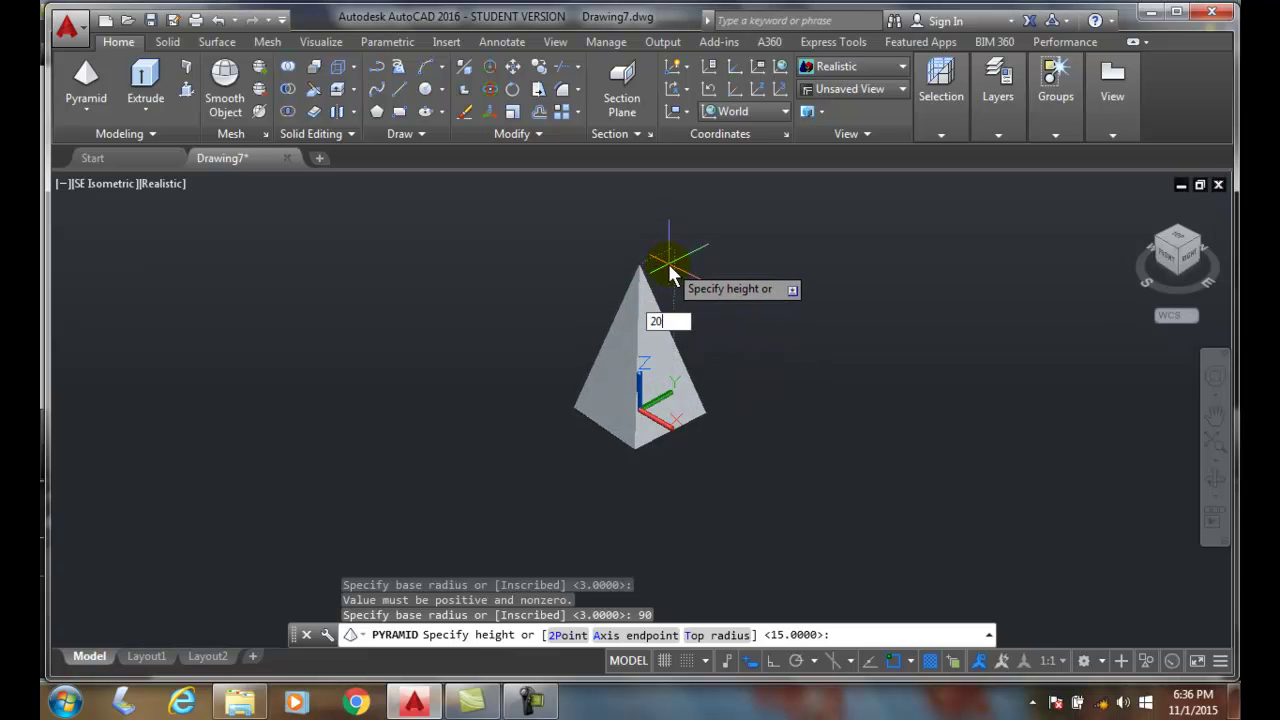
{"action": "type", "text": "20"}
{"action": "key", "text": "Return"}
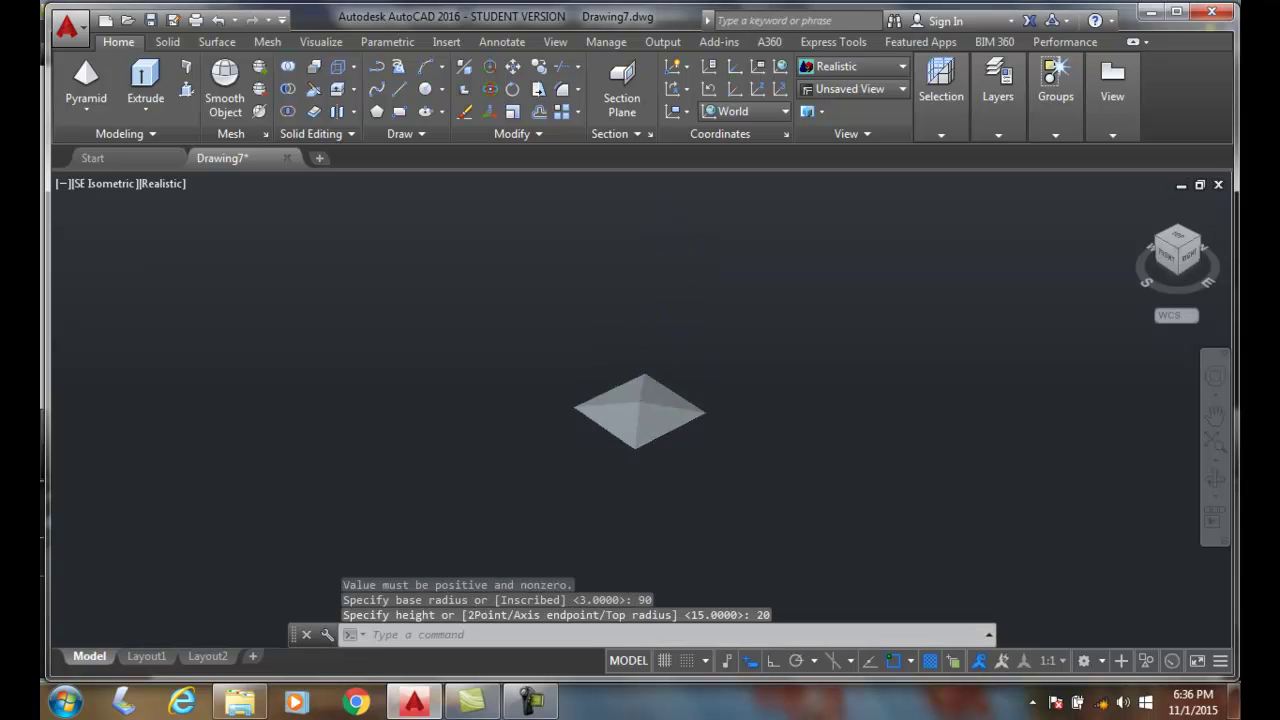
Zoom in and out to inspect the flat pyramid, then select it
{"action": "scroll", "coordinate": [581, 398], "scroll_direction": "up", "scroll_amount": 5}
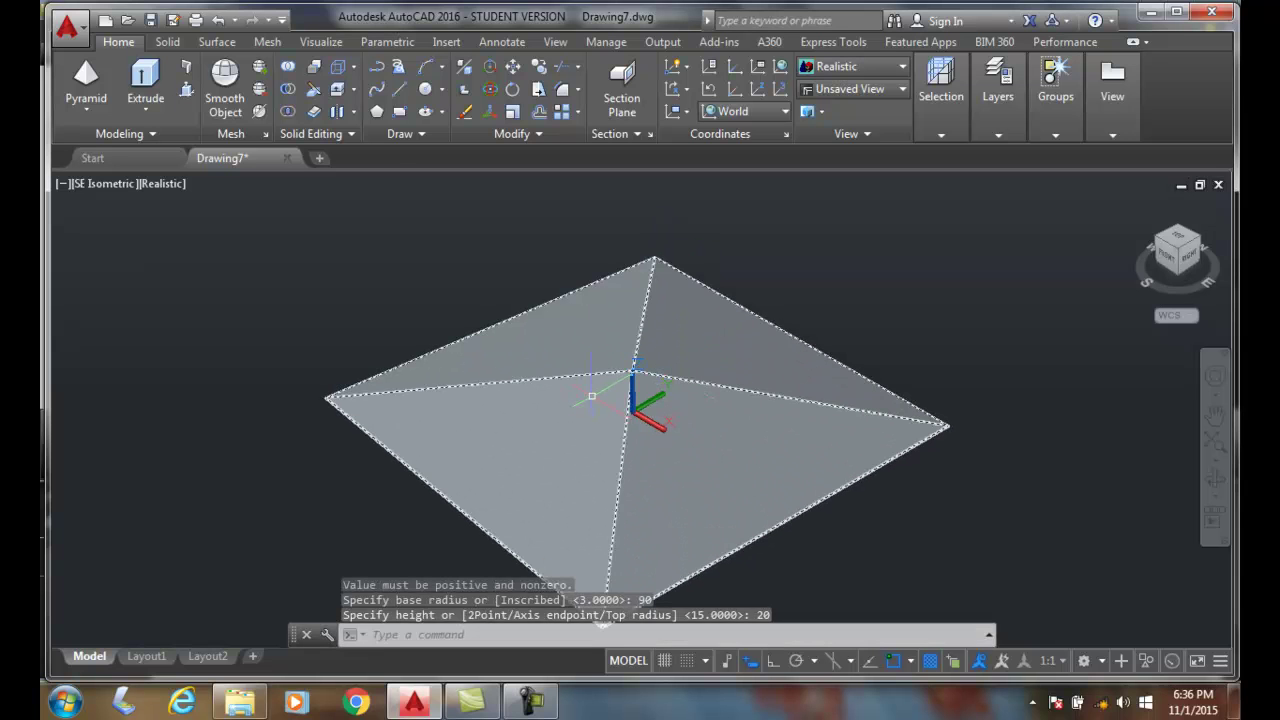
{"action": "scroll", "coordinate": [620, 390], "scroll_direction": "down", "scroll_amount": 3}
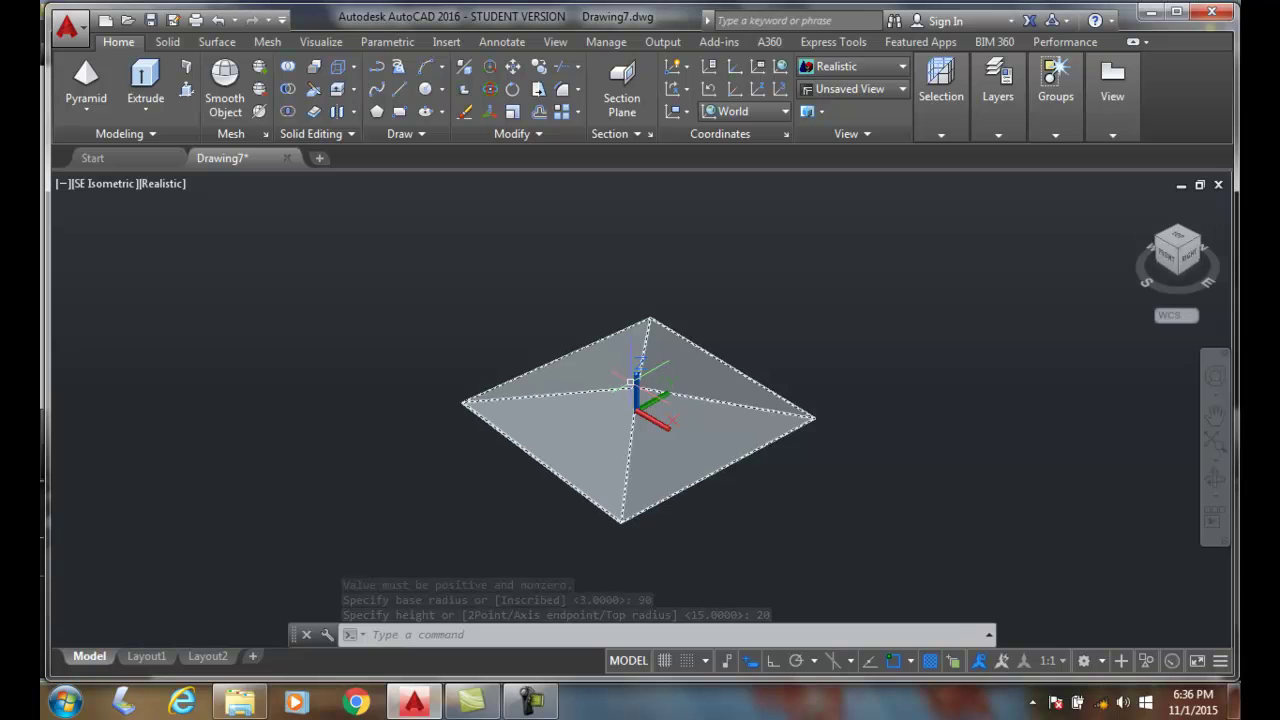
{"action": "left_click", "coordinate": [714, 407]}
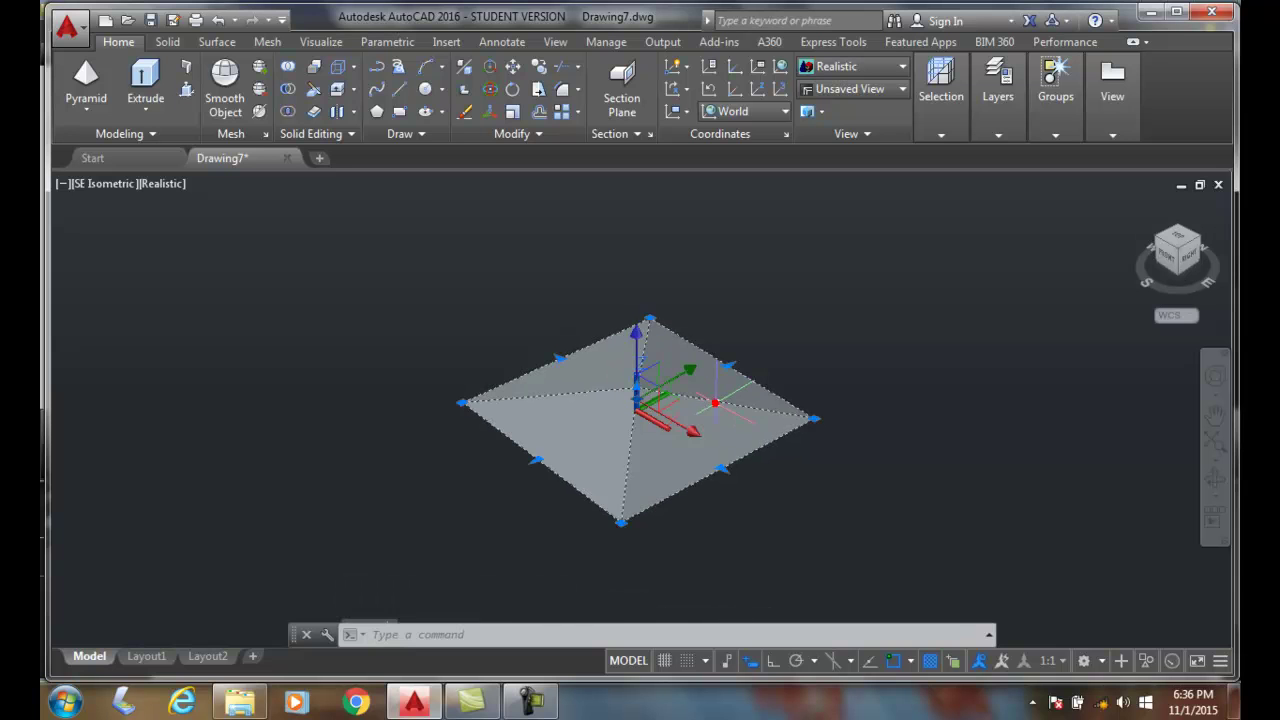
Erase the flat pyramid and draw a new one with base radius 10 and height 40
{"action": "key", "text": "Delete"}
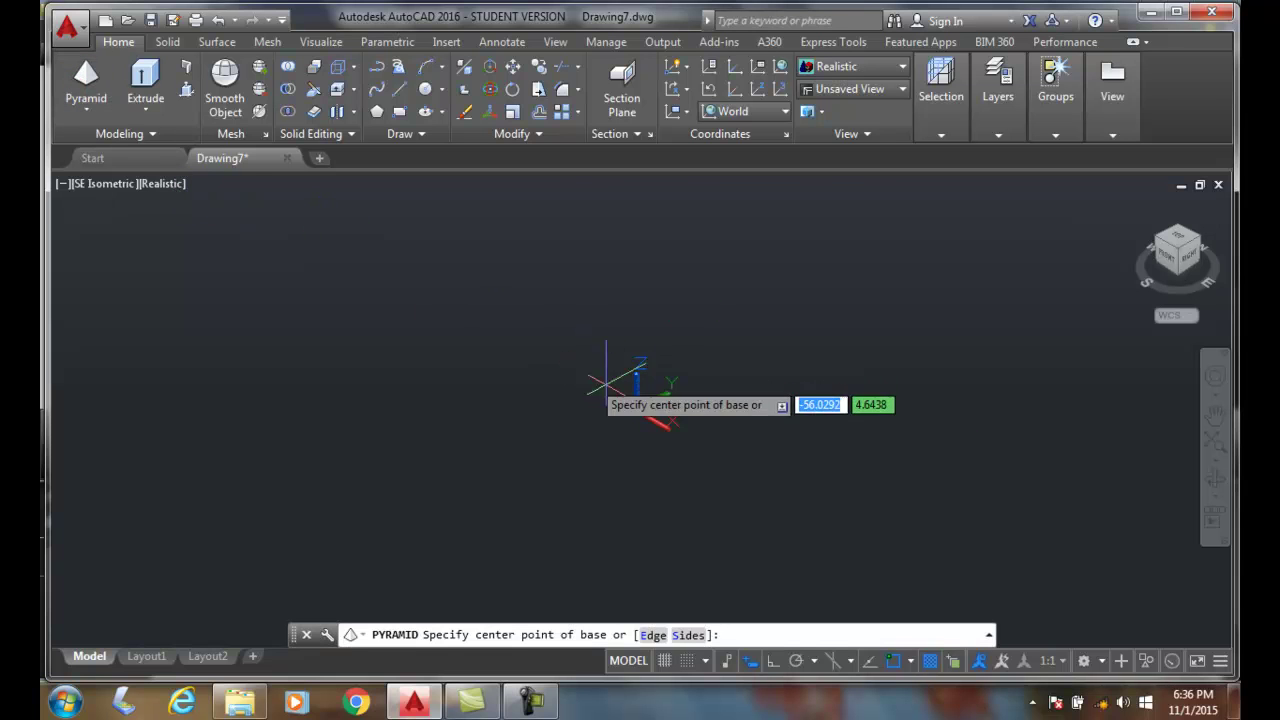
{"action": "left_click", "coordinate": [446, 395]}
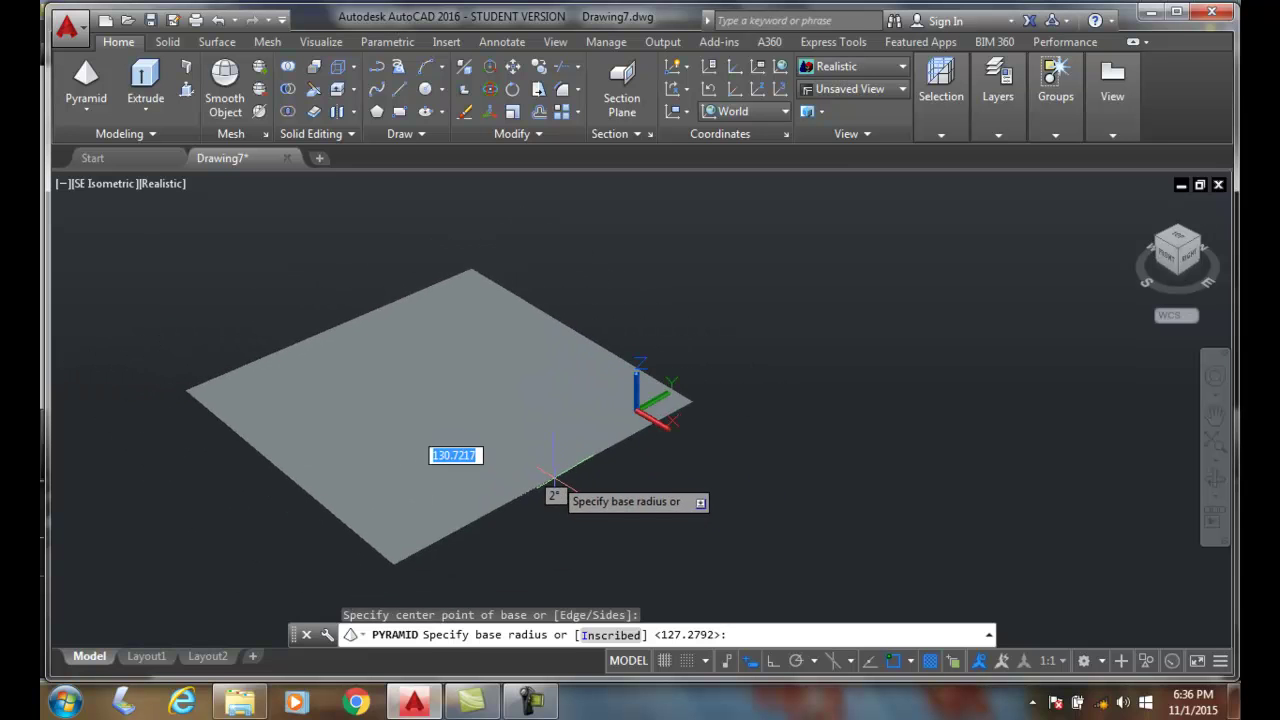
{"action": "left_click", "coordinate": [592, 634]}
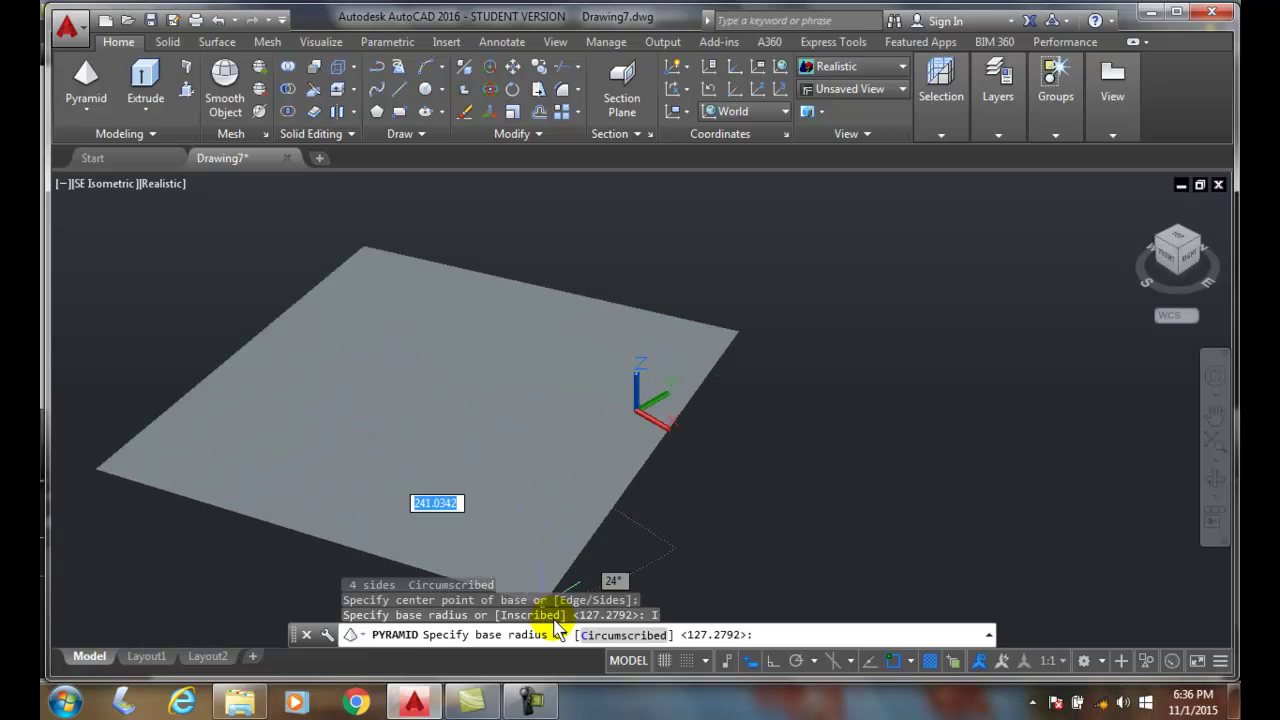
{"action": "left_click", "coordinate": [616, 629]}
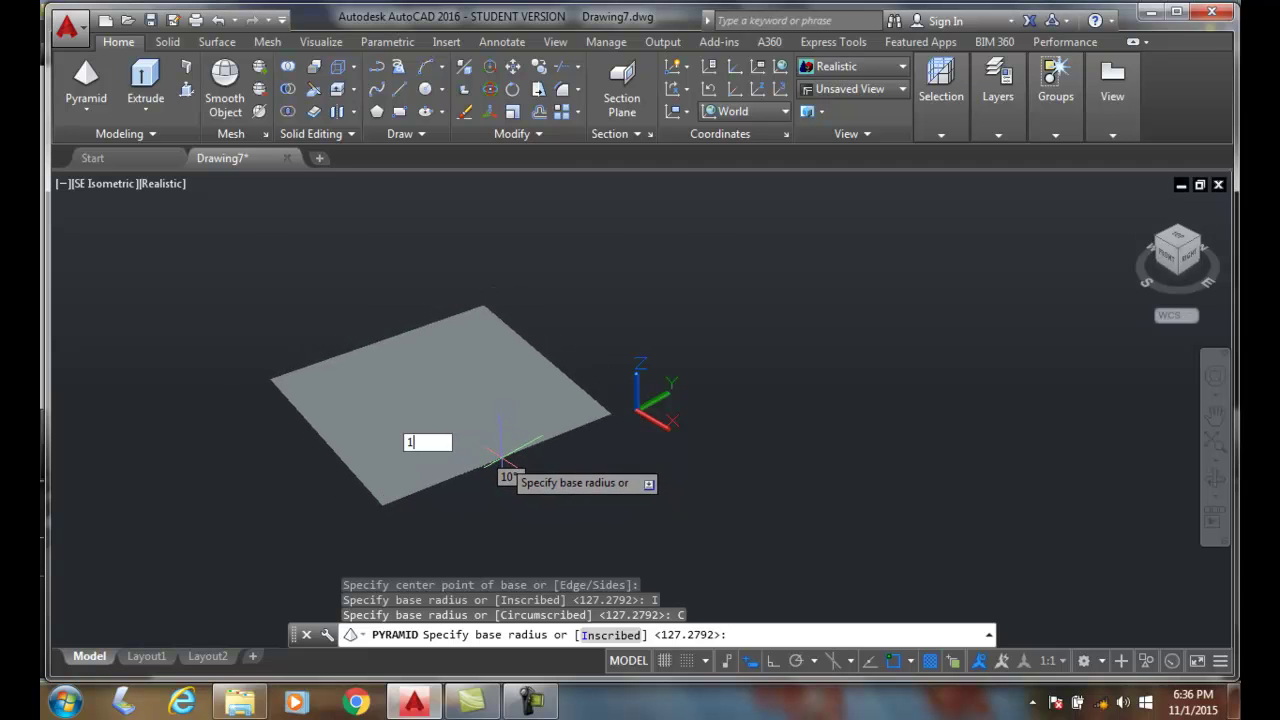
{"action": "type", "text": "0"}
{"action": "key", "text": "Return"}
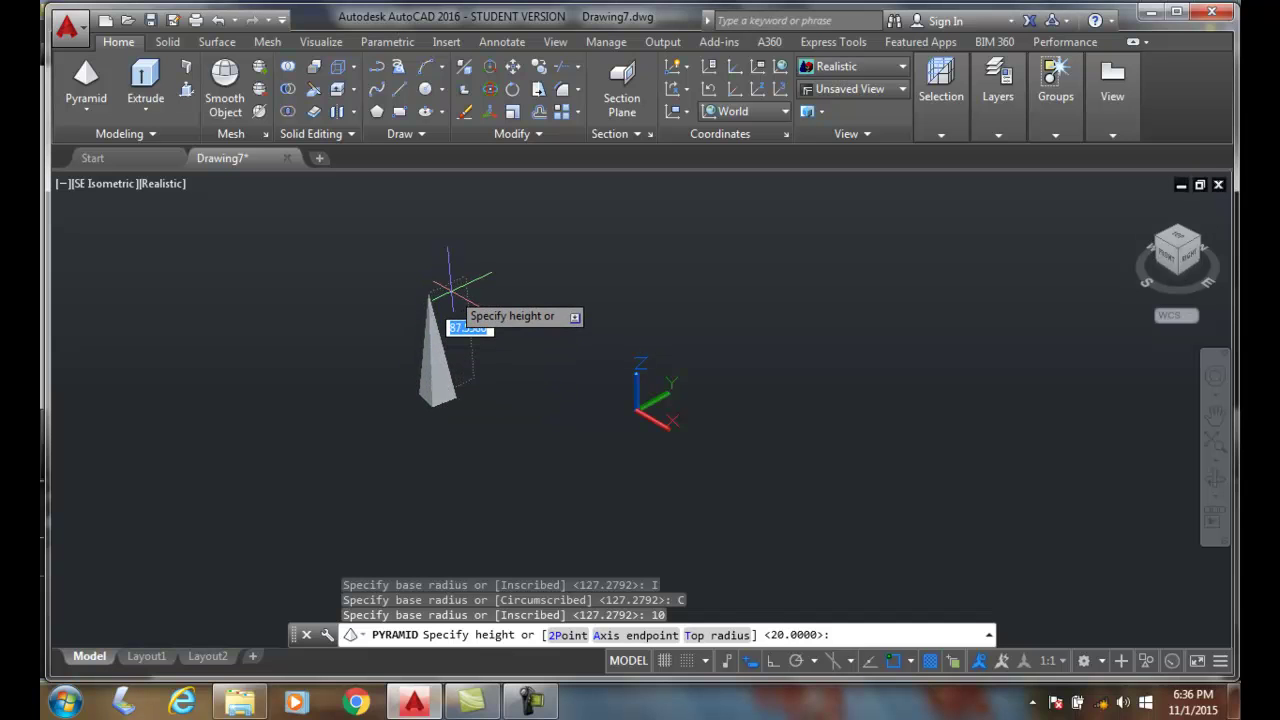
{"action": "type", "text": "40"}
{"action": "key", "text": "Return"}
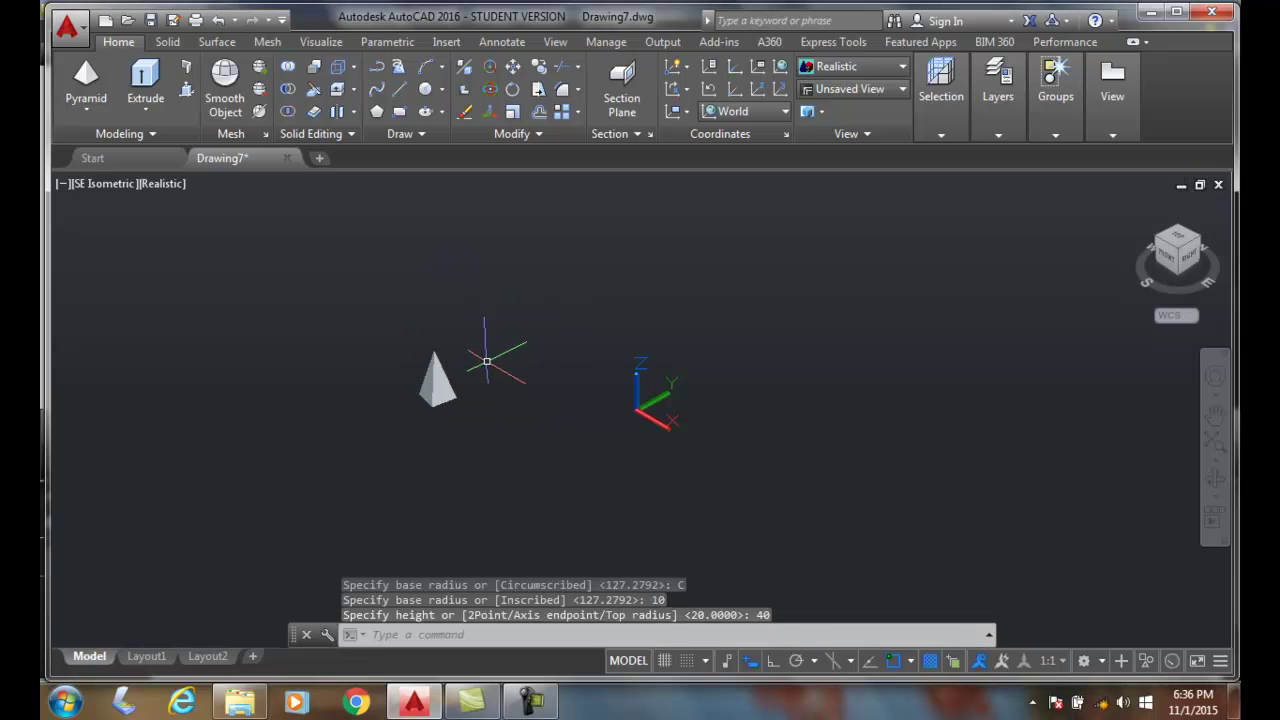
{"action": "scroll", "coordinate": [486, 361], "scroll_direction": "up", "scroll_amount": 3}
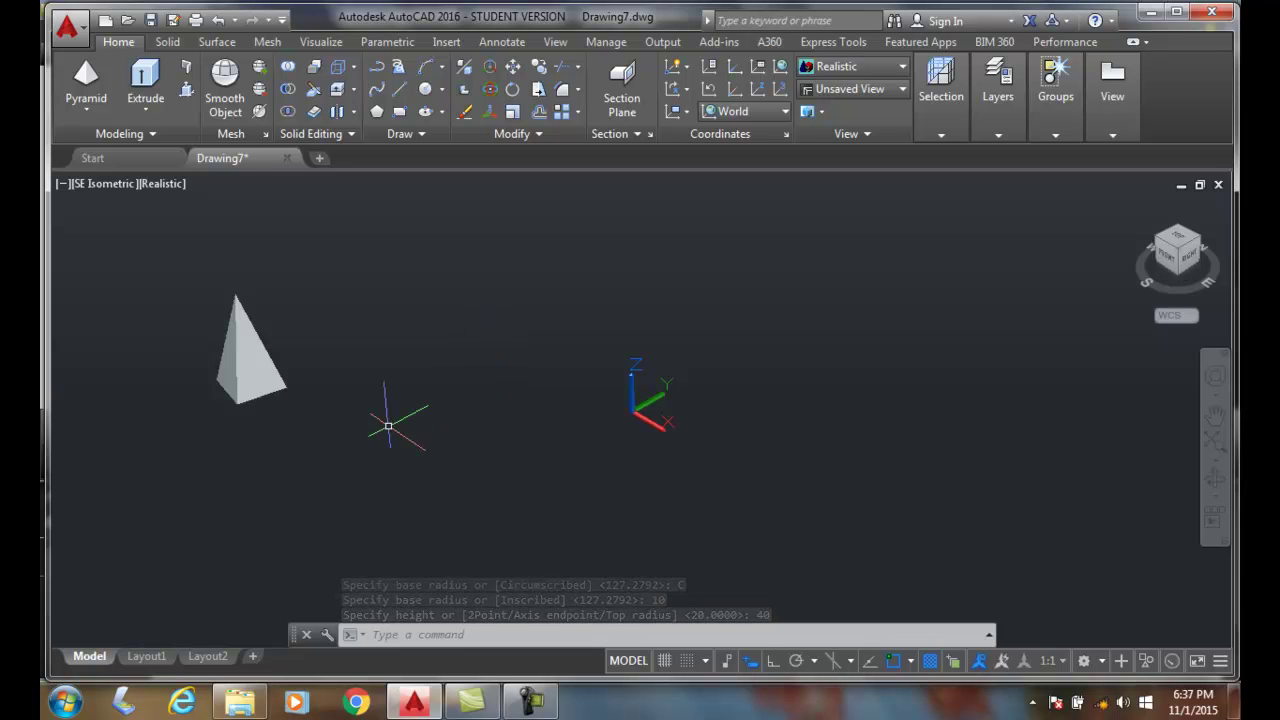
Draw a six-sided pyramid to the right, picking its centre, radius and height on screen
{"action": "left_click", "coordinate": [86, 78]}
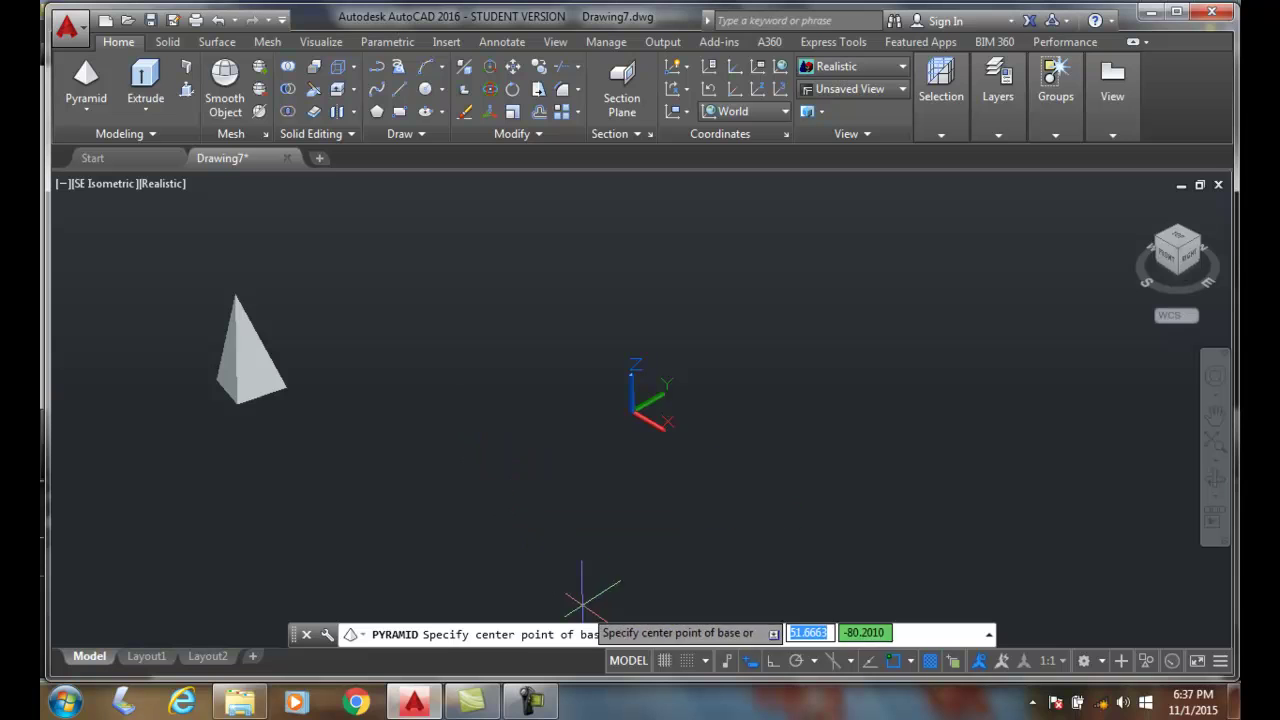
{"action": "left_click", "coordinate": [690, 635]}
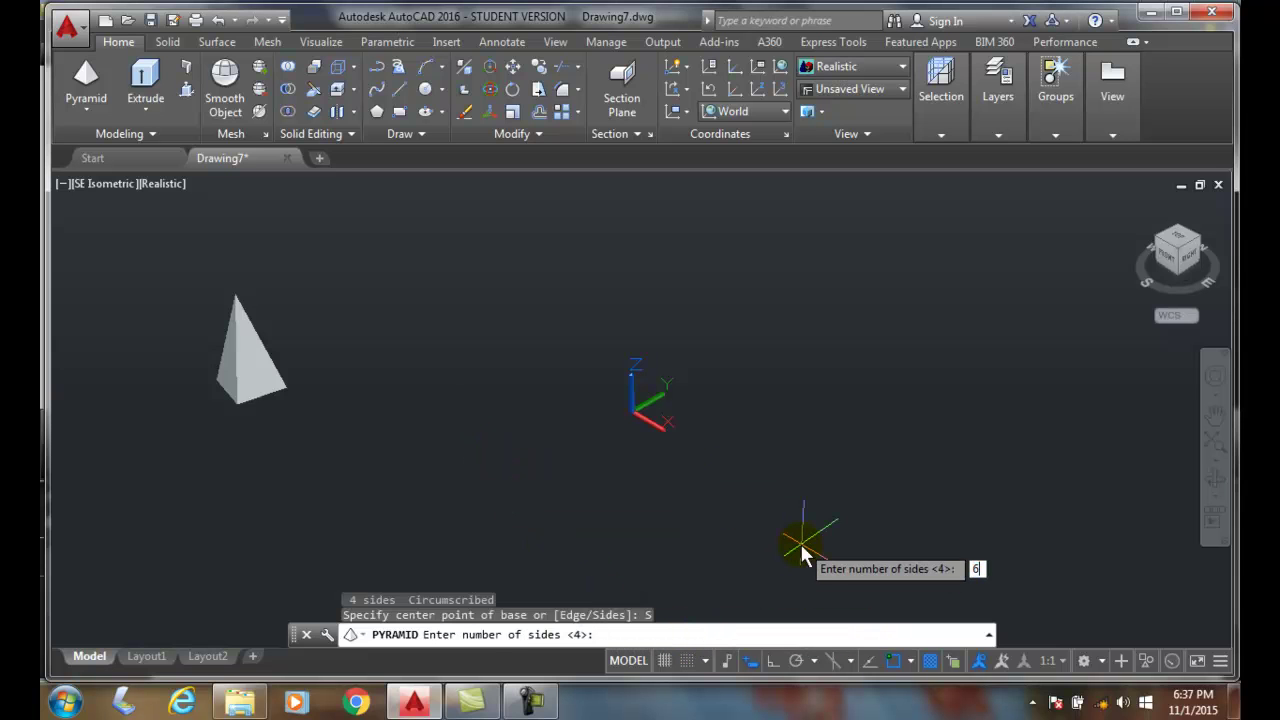
{"action": "key", "text": "Return"}
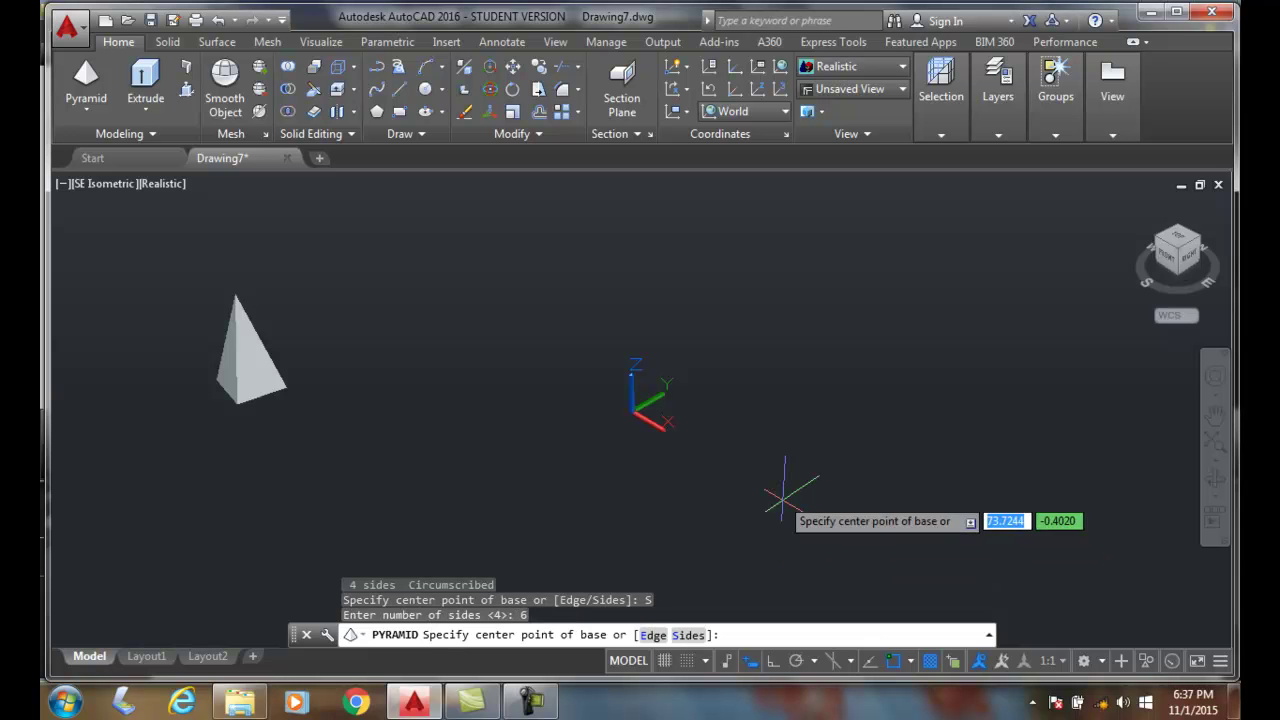
{"action": "left_click", "coordinate": [776, 440]}
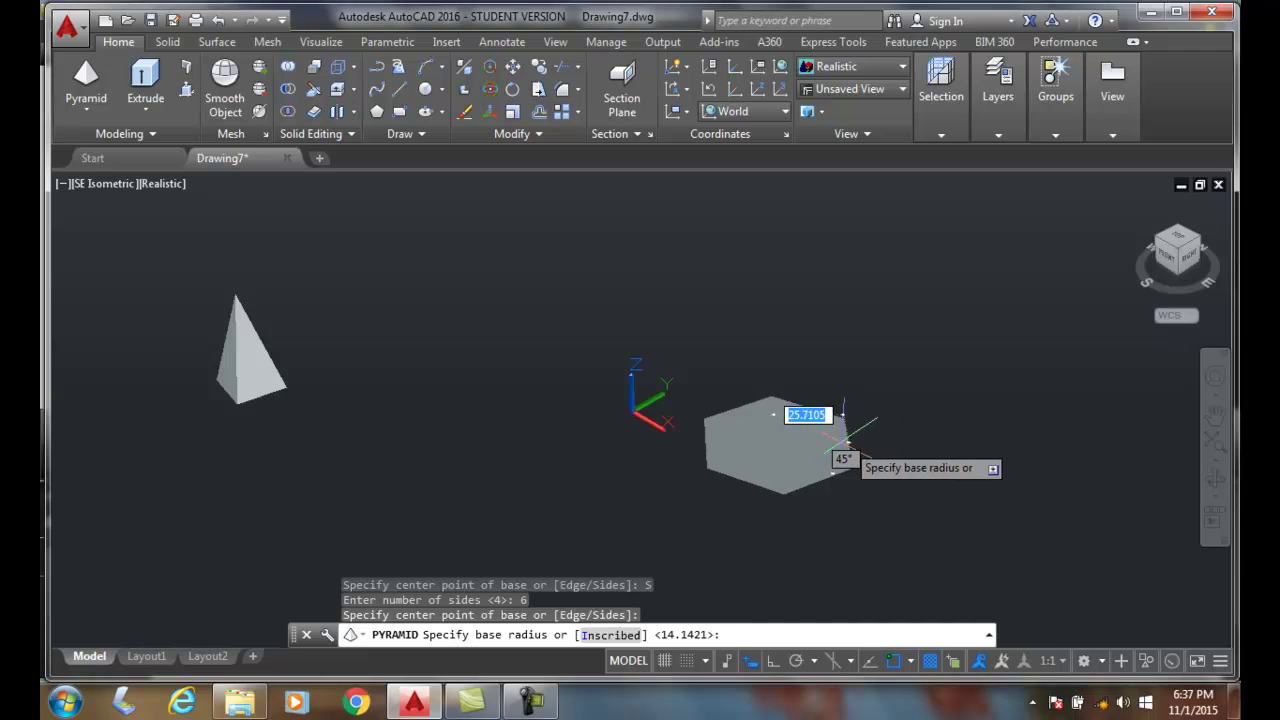
{"action": "left_click", "coordinate": [837, 441]}
{"action": "left_click", "coordinate": [820, 242]}
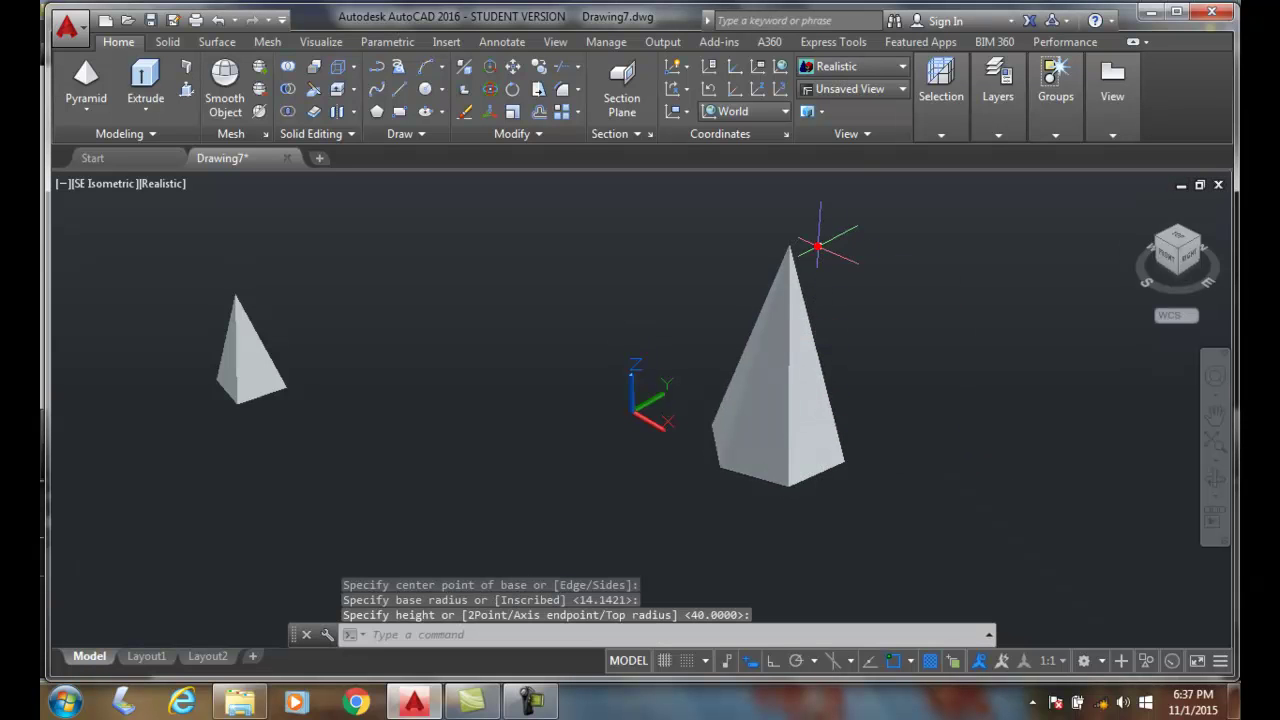
{"action": "left_click", "coordinate": [1157, 250]}
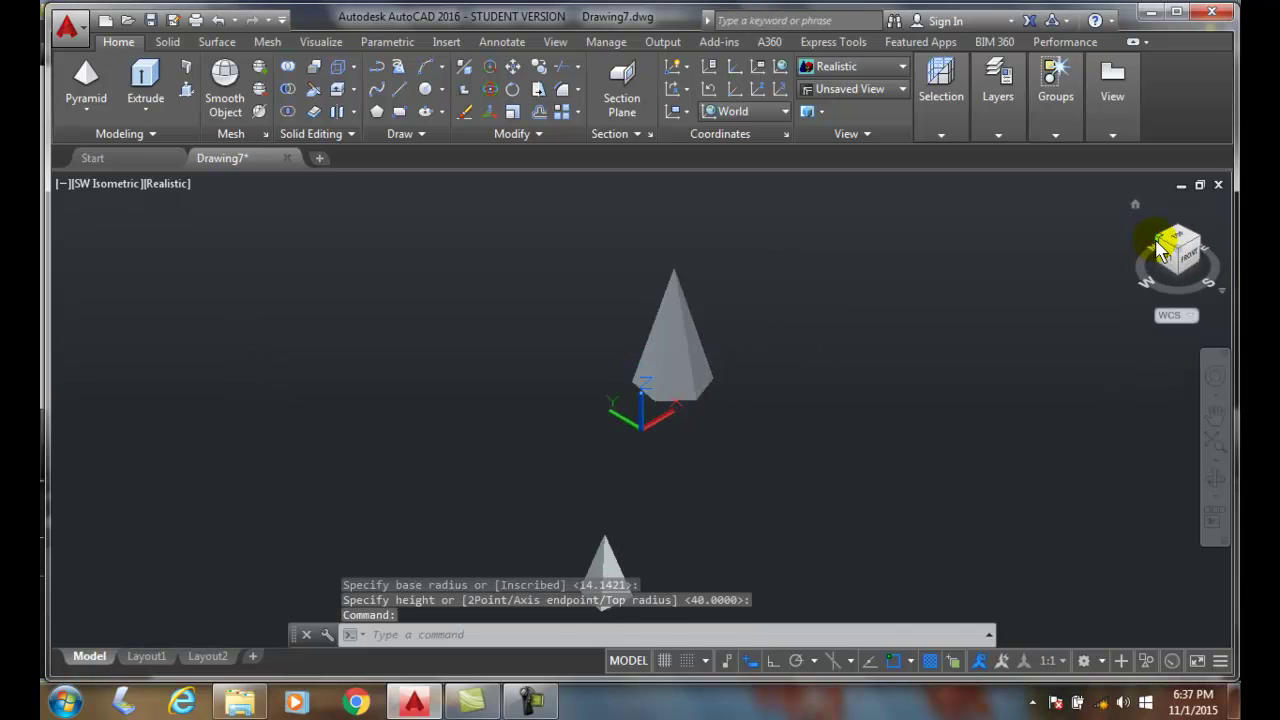
{"action": "left_click", "coordinate": [1201, 250]}
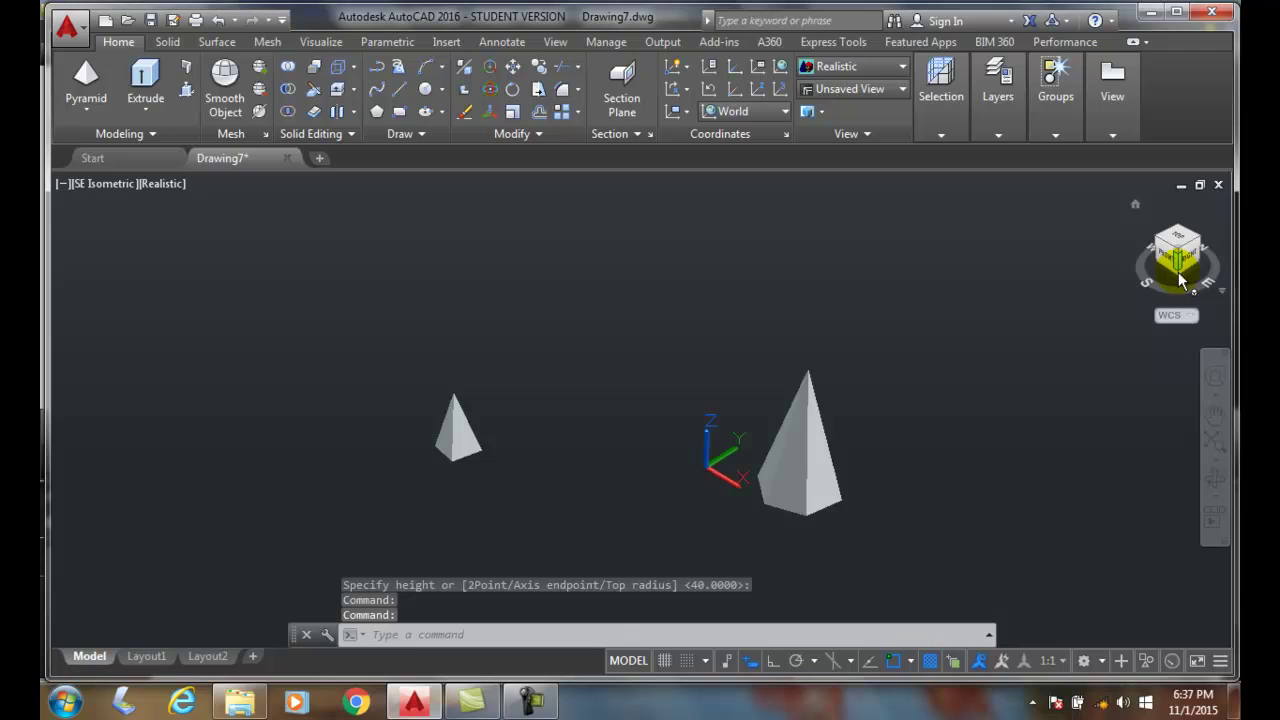
{"action": "left_click", "coordinate": [1181, 283]}
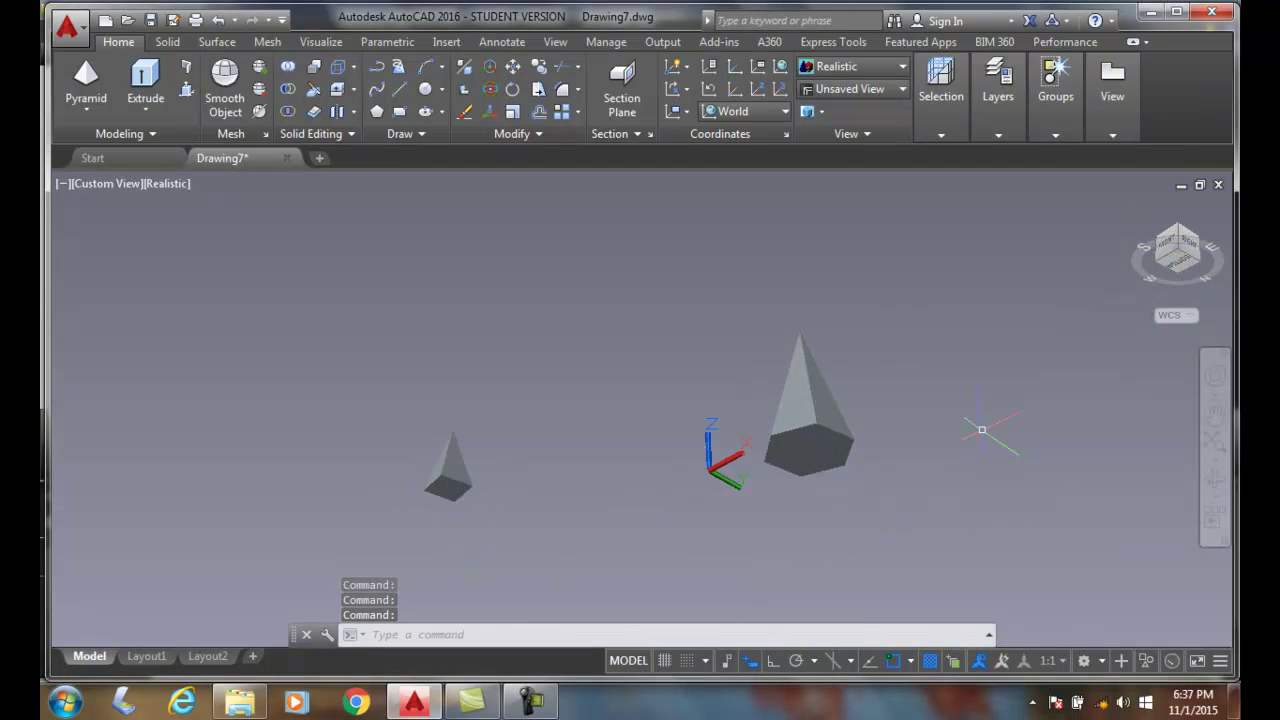
{"action": "left_click", "coordinate": [1181, 234]}
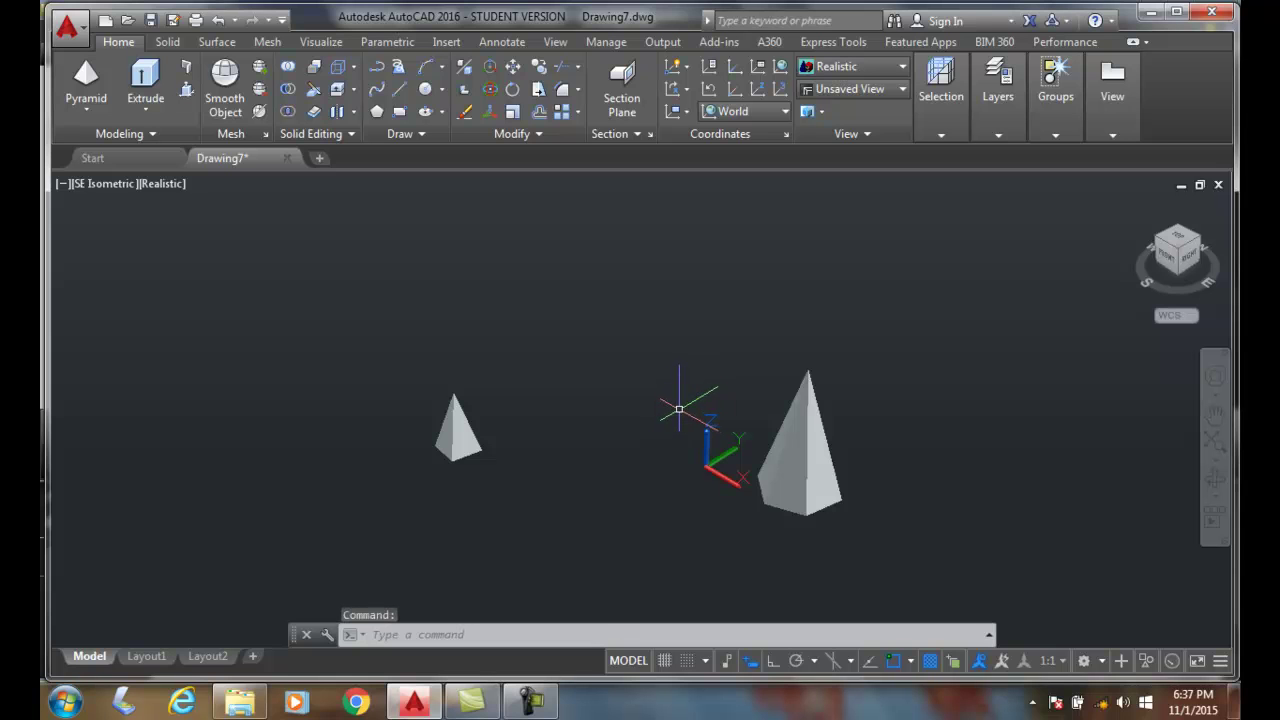
Cancel the Write Block dialog opened by the W command
{"action": "type", "text": "w"}
{"action": "key", "text": "Return"}
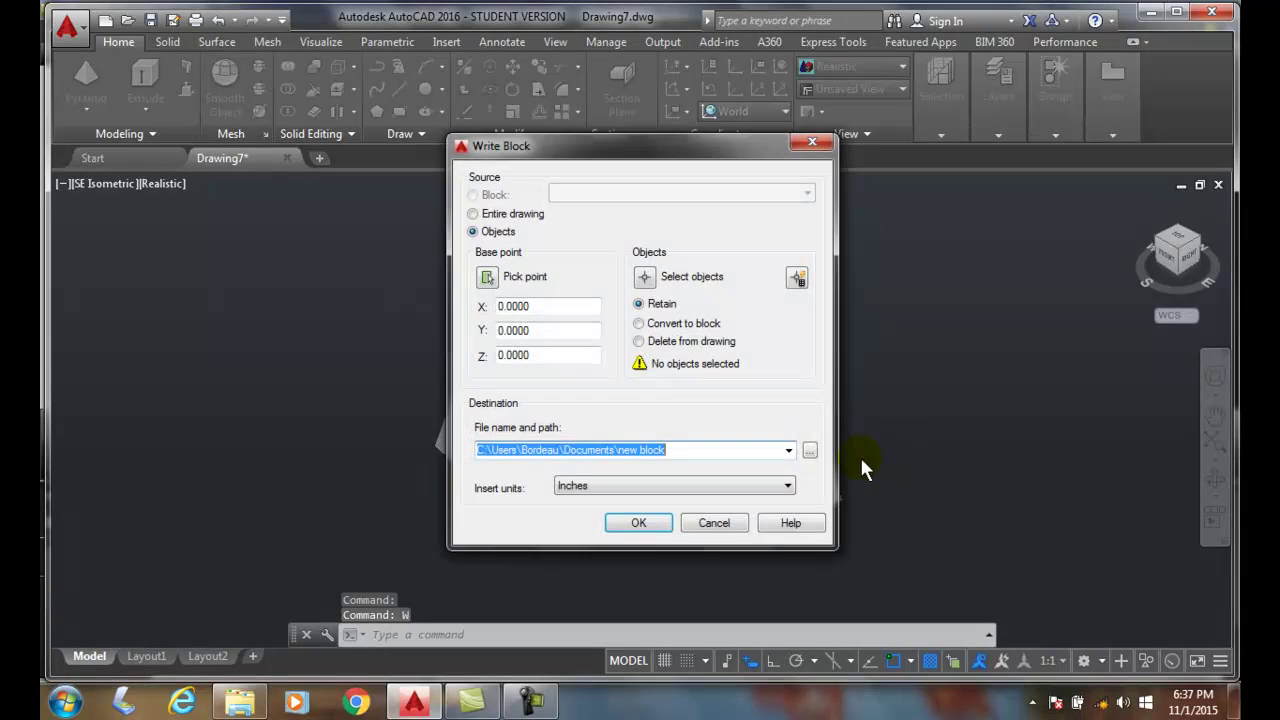
{"action": "left_click", "coordinate": [716, 521]}
Crossing-select both pyramids and delete them
{"action": "left_click", "coordinate": [886, 514]}
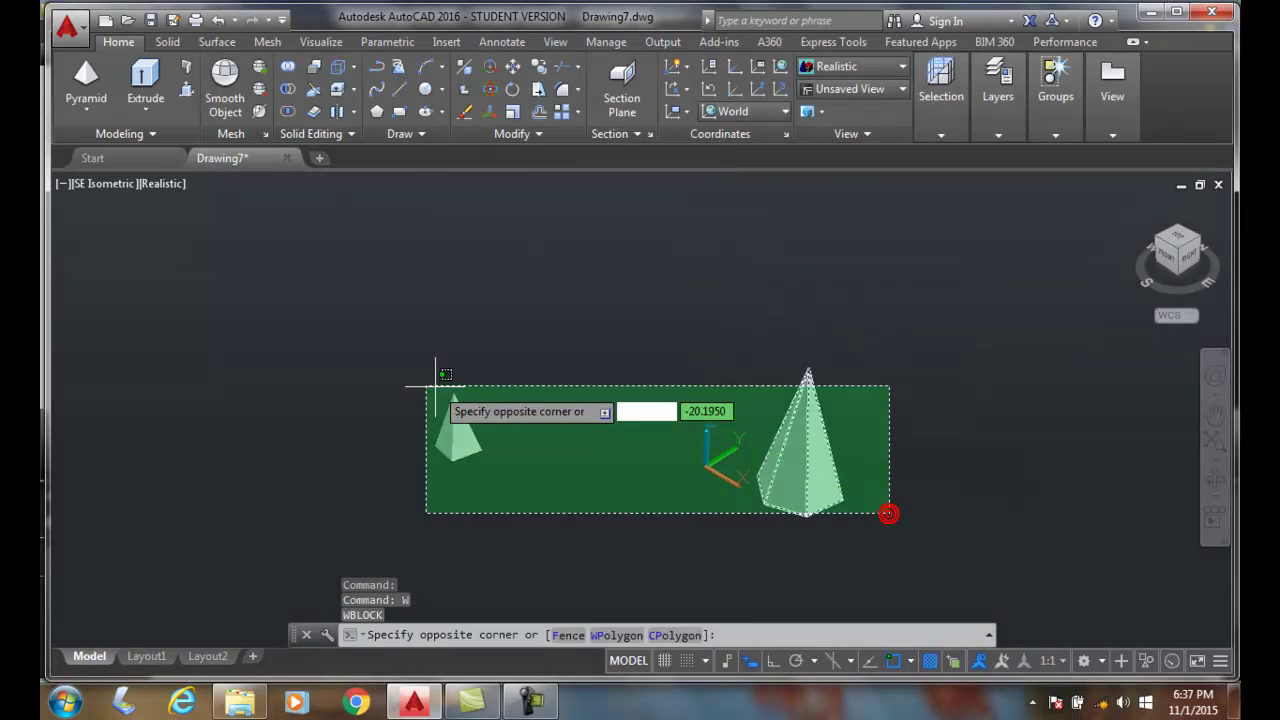
{"action": "left_click", "coordinate": [358, 350]}
{"action": "key", "text": "Delete"}
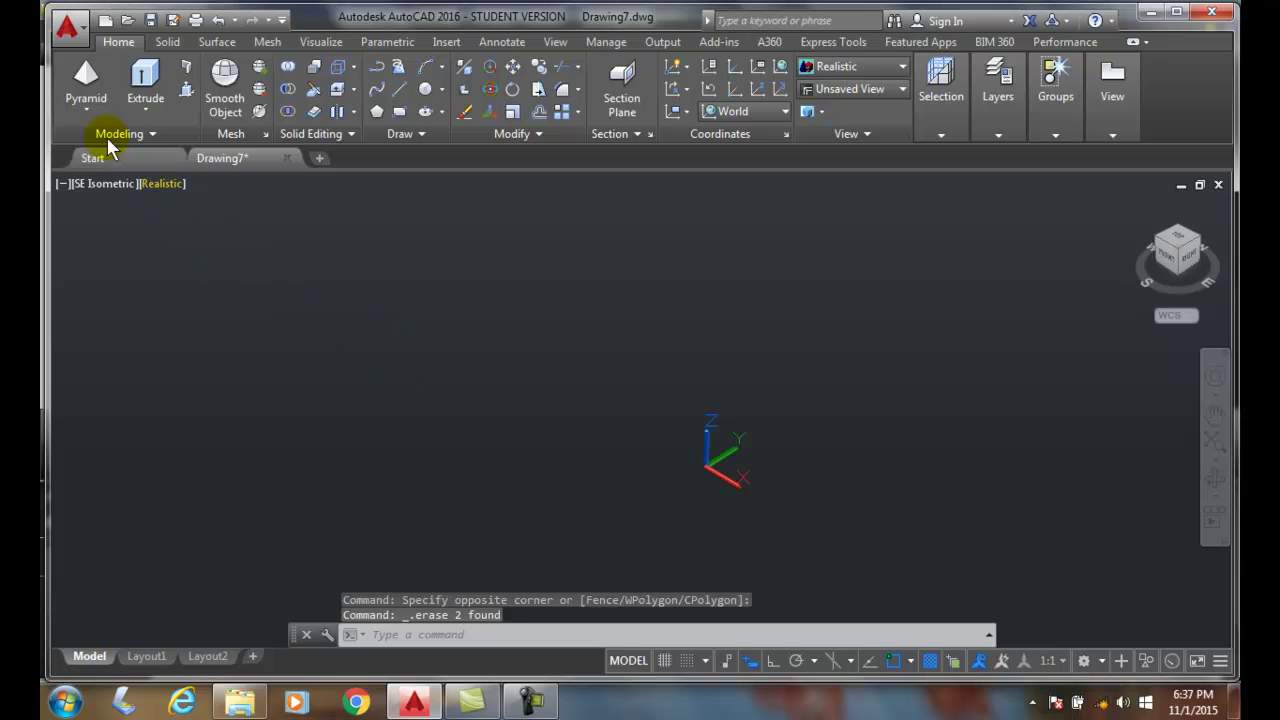
{"action": "left_click", "coordinate": [86, 78]}
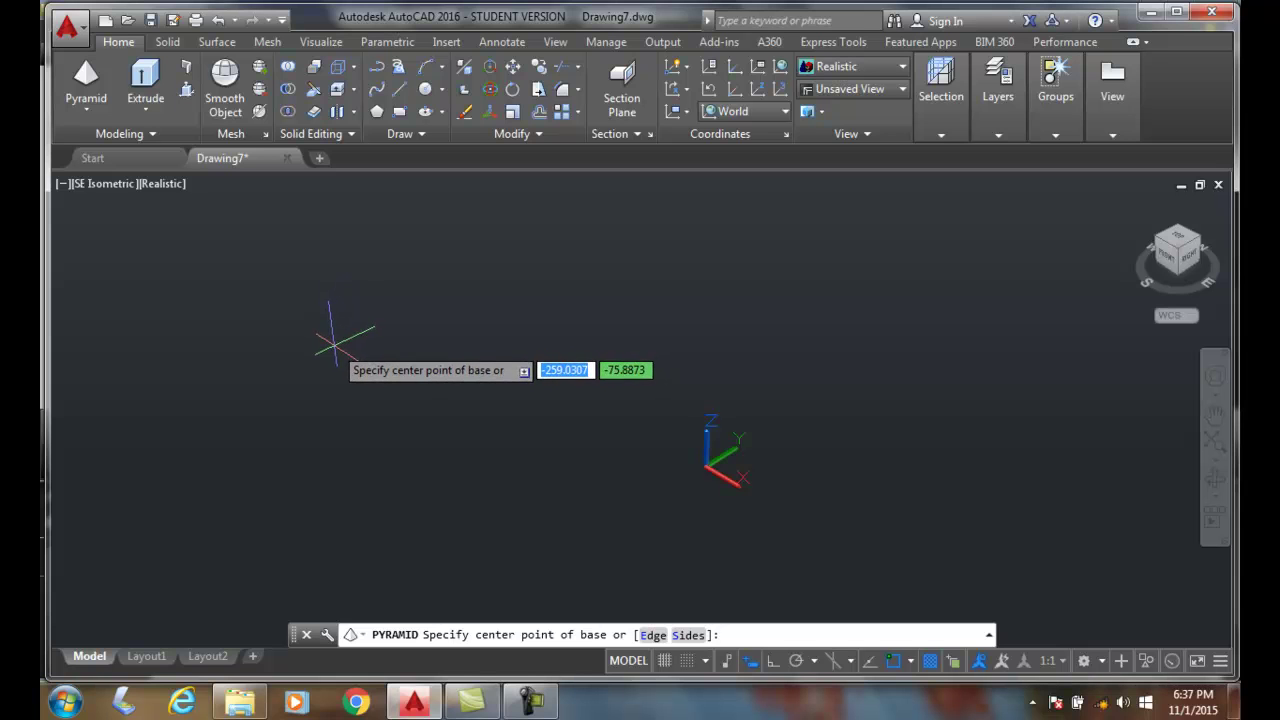
{"action": "left_click", "coordinate": [652, 636]}
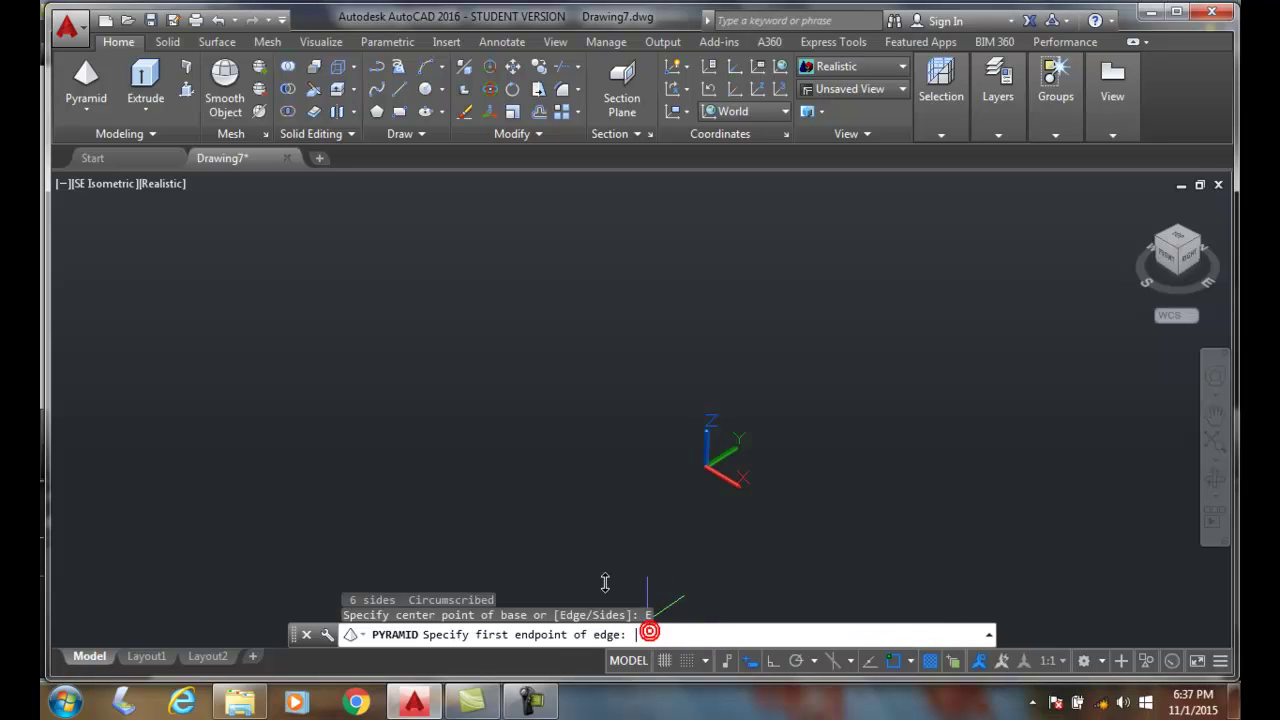
{"action": "left_click", "coordinate": [489, 437]}
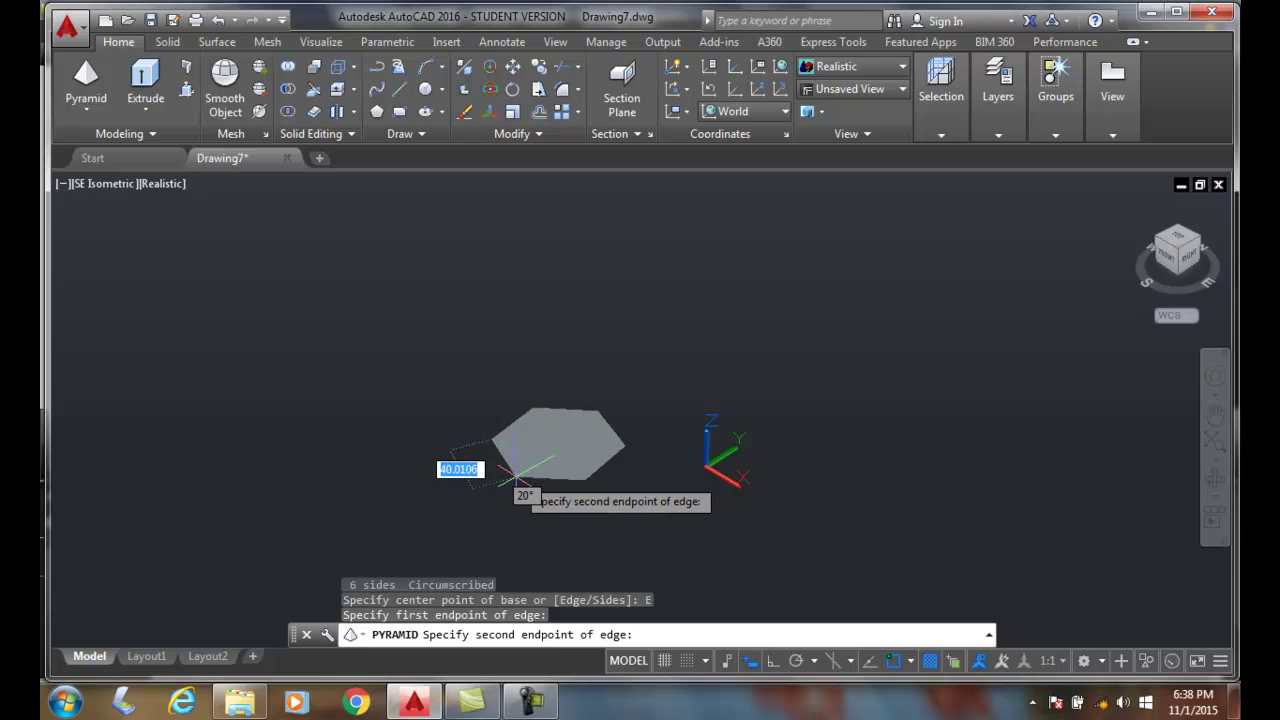
{"action": "type", "text": "4"}
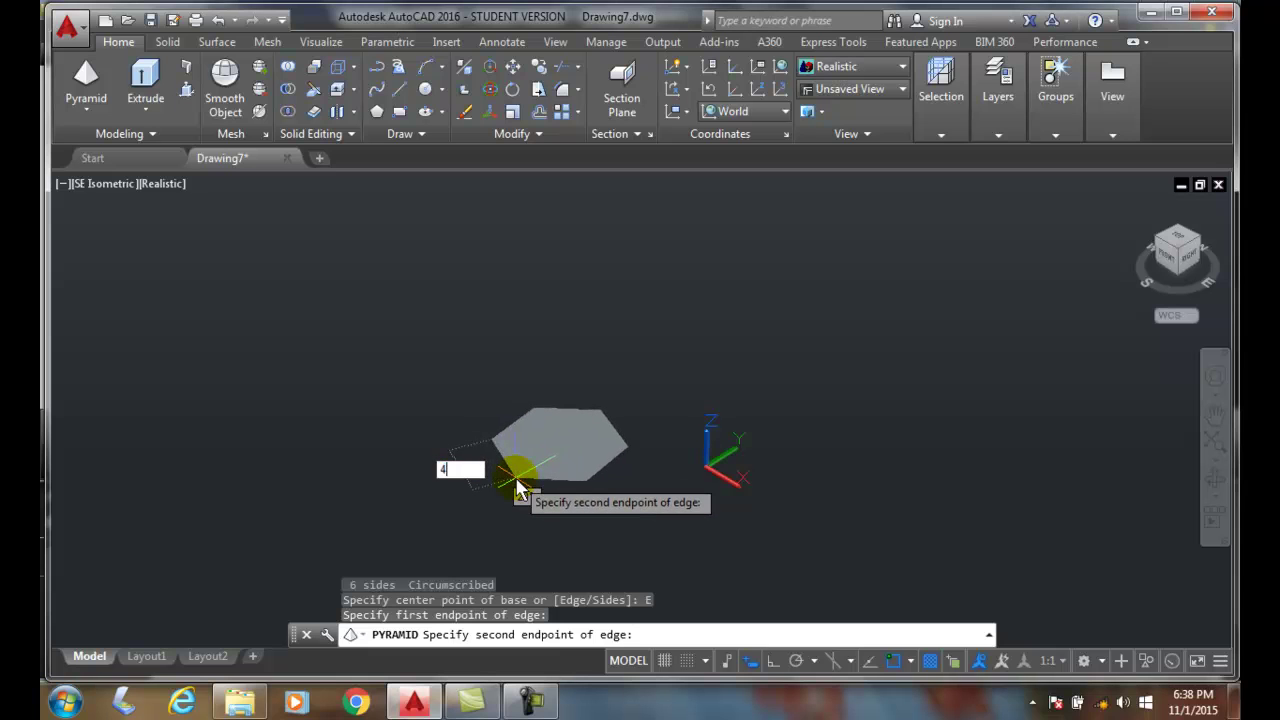
{"action": "type", "text": "0"}
{"action": "key", "text": "Return"}
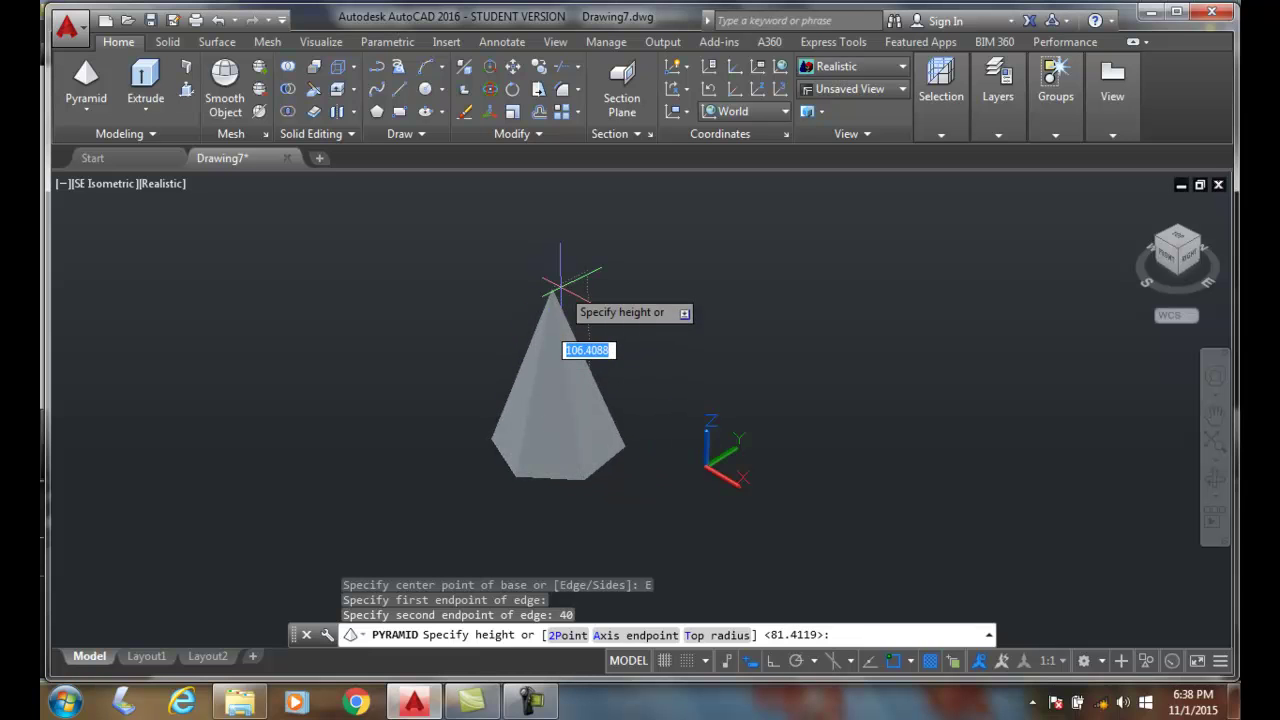
{"action": "type", "text": "100"}
{"action": "key", "text": "Return"}
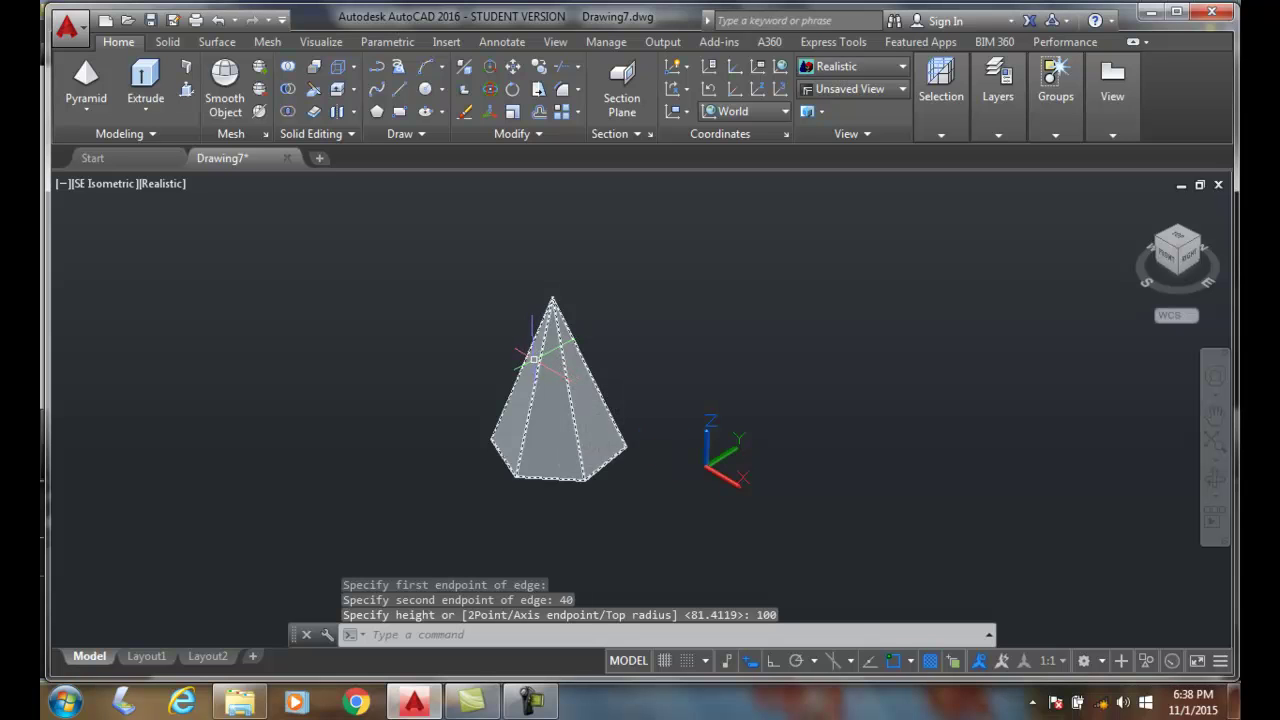
{"action": "left_click", "coordinate": [535, 358]}
{"action": "key", "text": "Delete"}
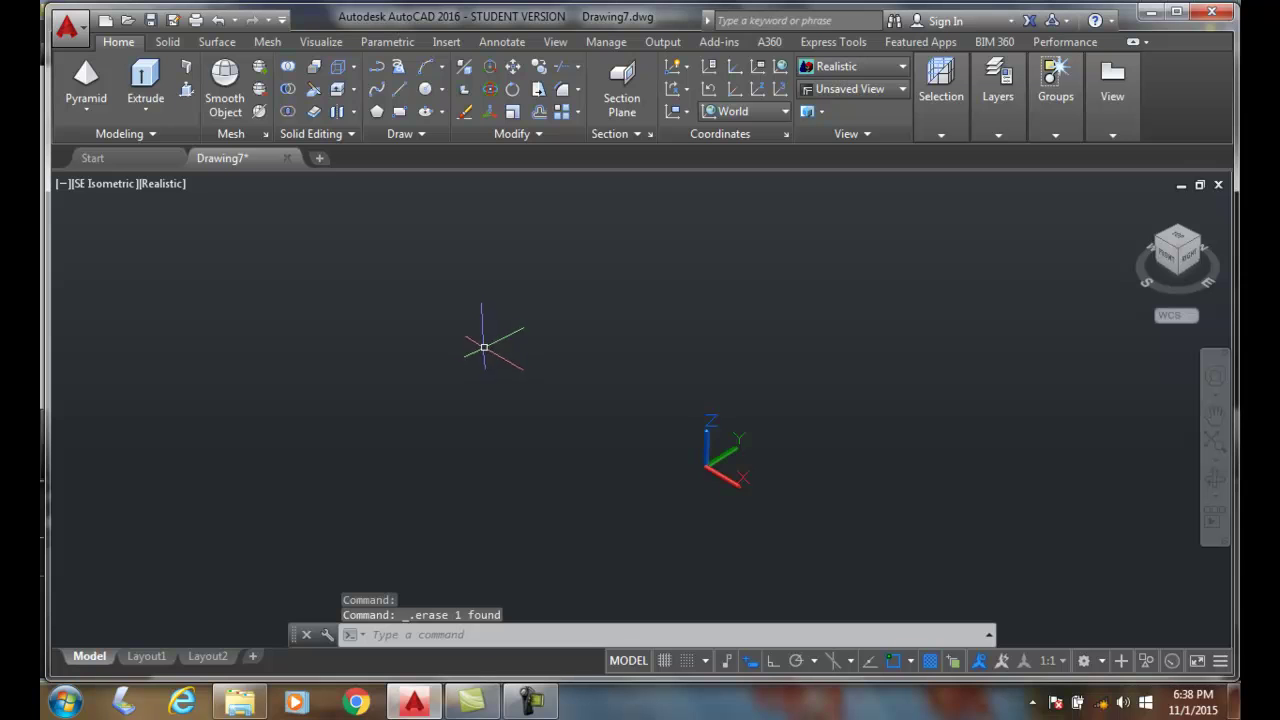
Start a four-sided pyramid with its base centre at 0,0,0
{"action": "left_click", "coordinate": [86, 80]}
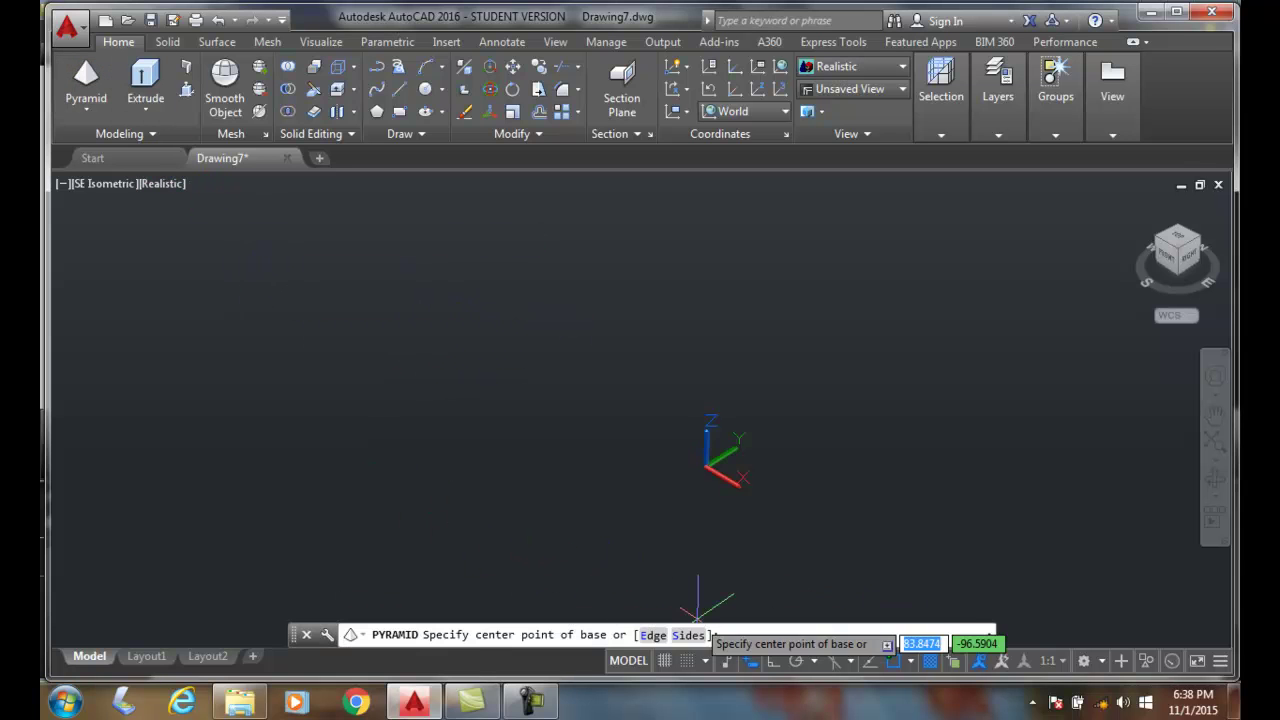
{"action": "left_click", "coordinate": [680, 632]}
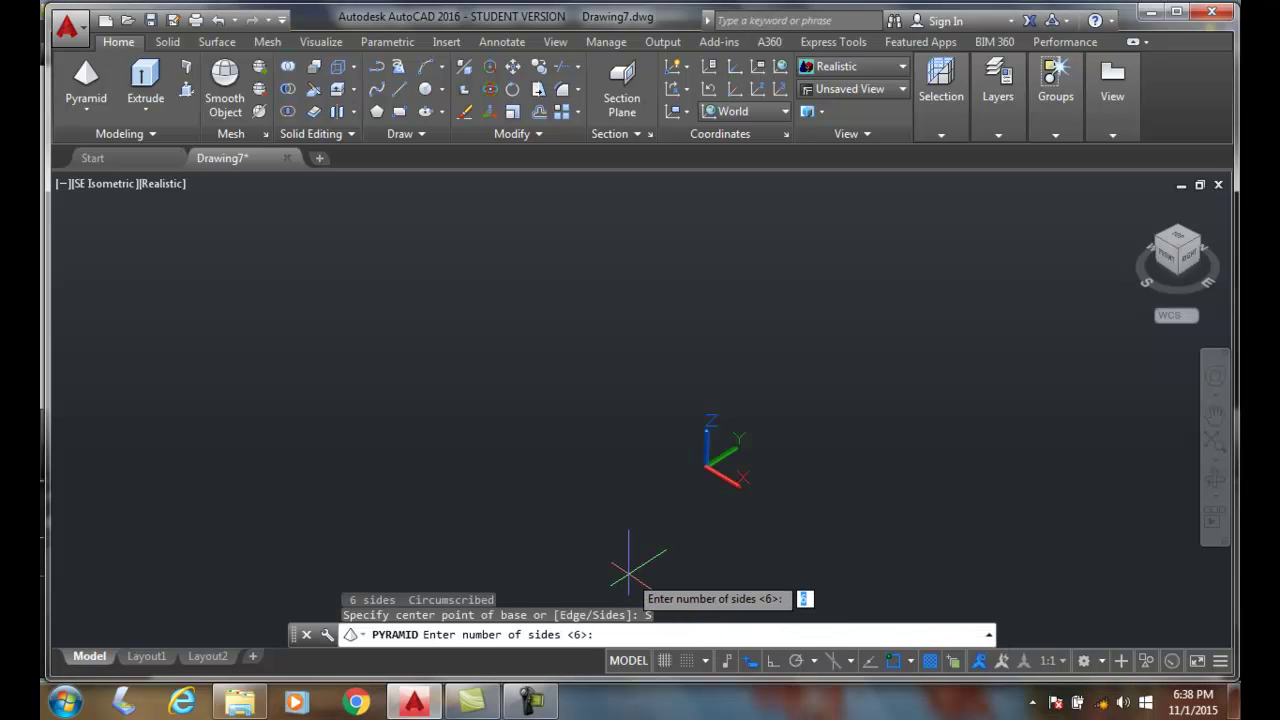
{"action": "type", "text": "4"}
{"action": "key", "text": "Return"}
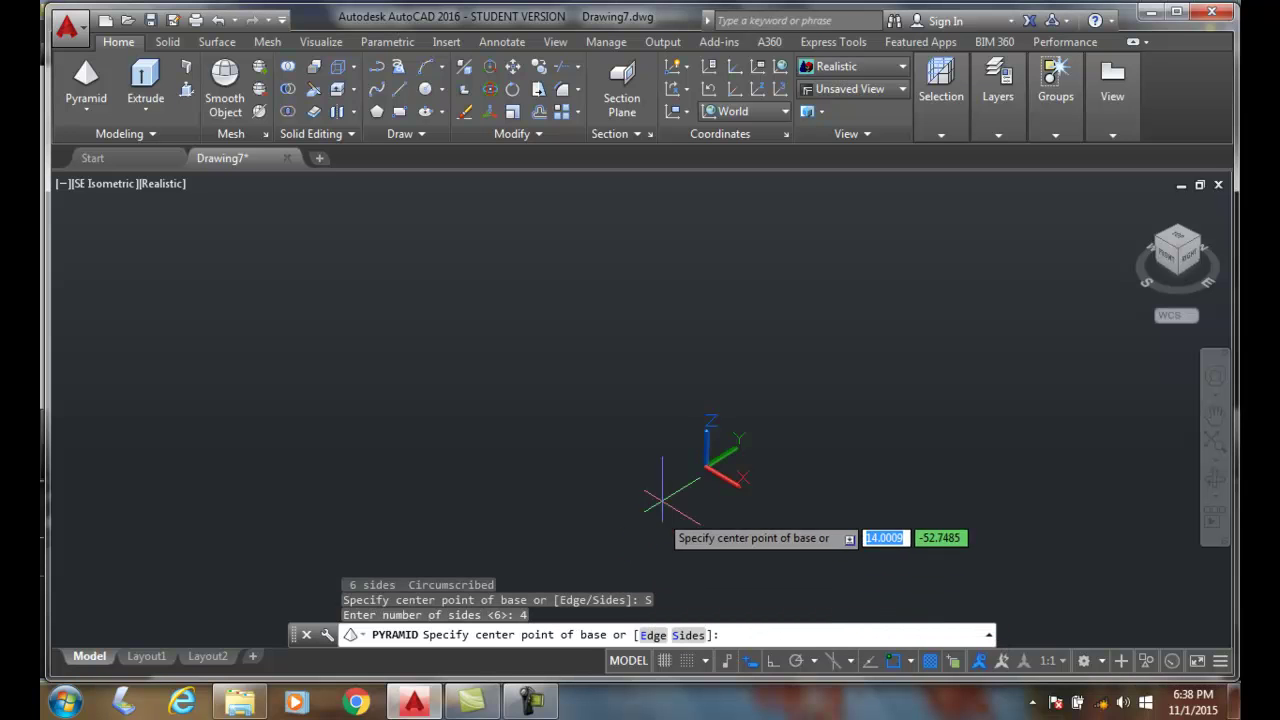
{"action": "type", "text": "0"}
{"action": "key", "text": "Tab"}
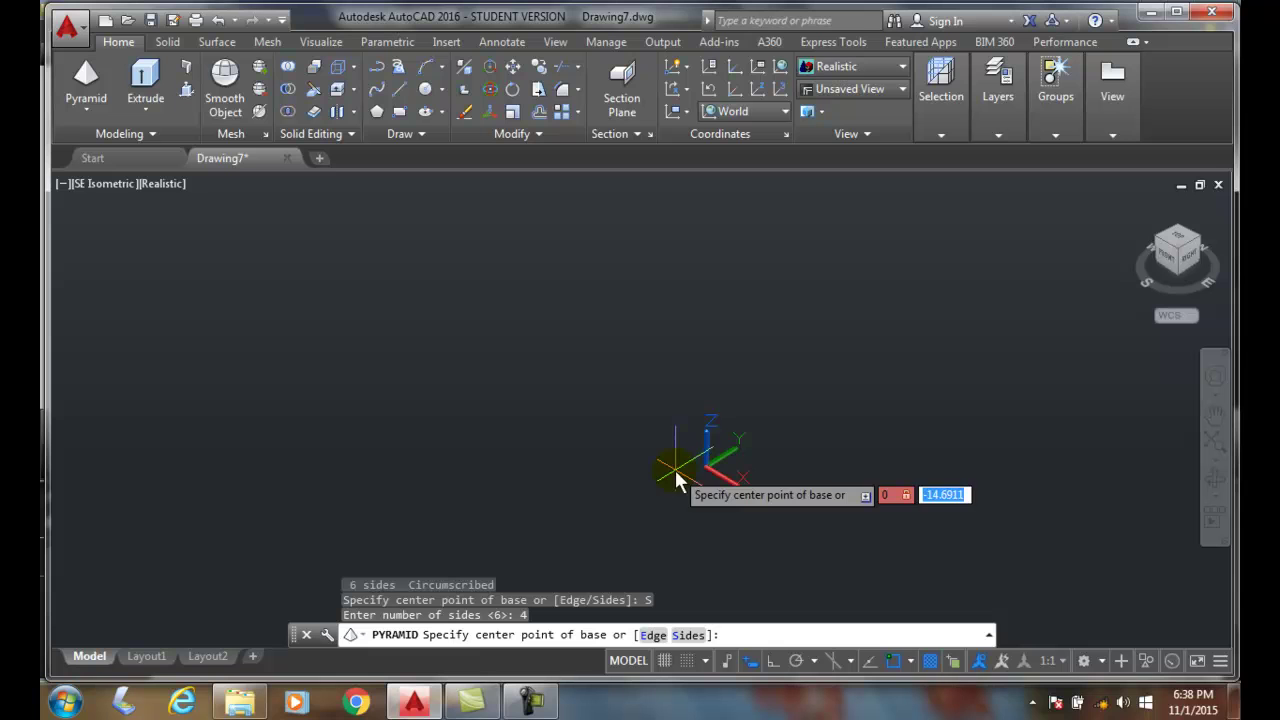
{"action": "type", "text": "0"}
{"action": "key", "text": "Tab"}
{"action": "type", "text": "0"}
{"action": "key", "text": "Return"}
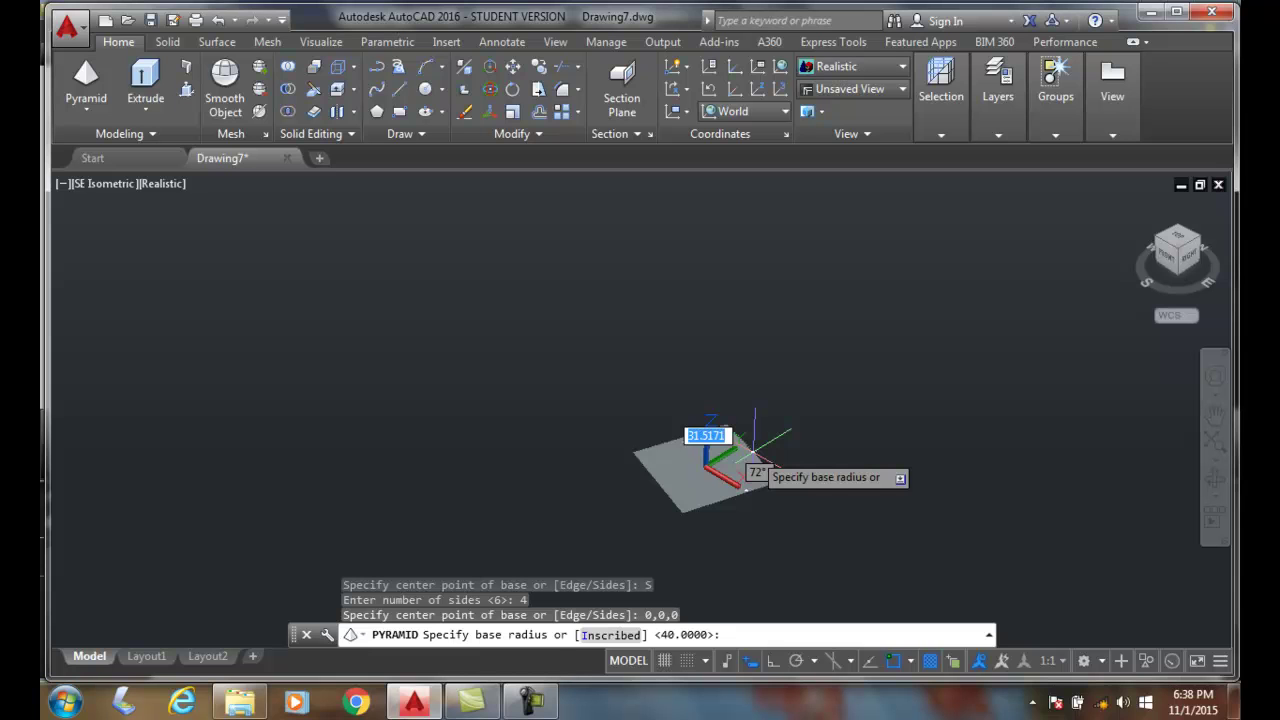
Give the pyramid base radius 10, top radius 2 and height 20
{"action": "type", "text": "10"}
{"action": "key", "text": "Return"}
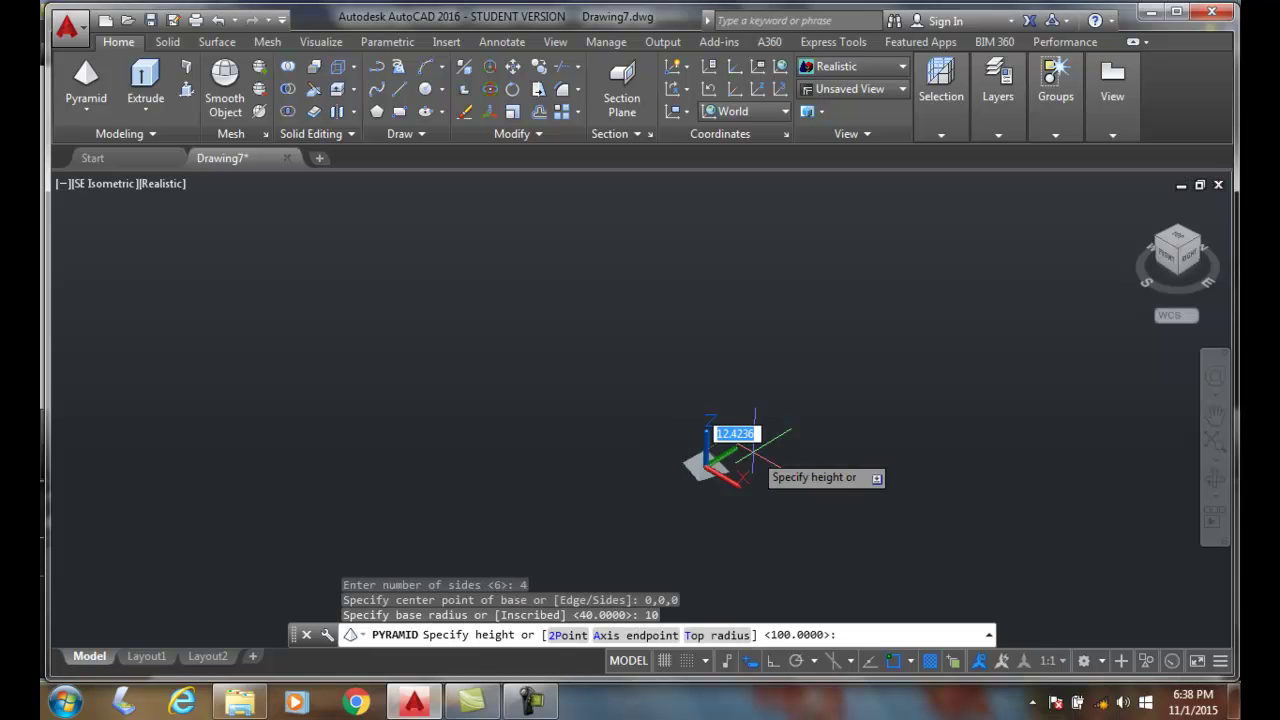
{"action": "left_click", "coordinate": [731, 636]}
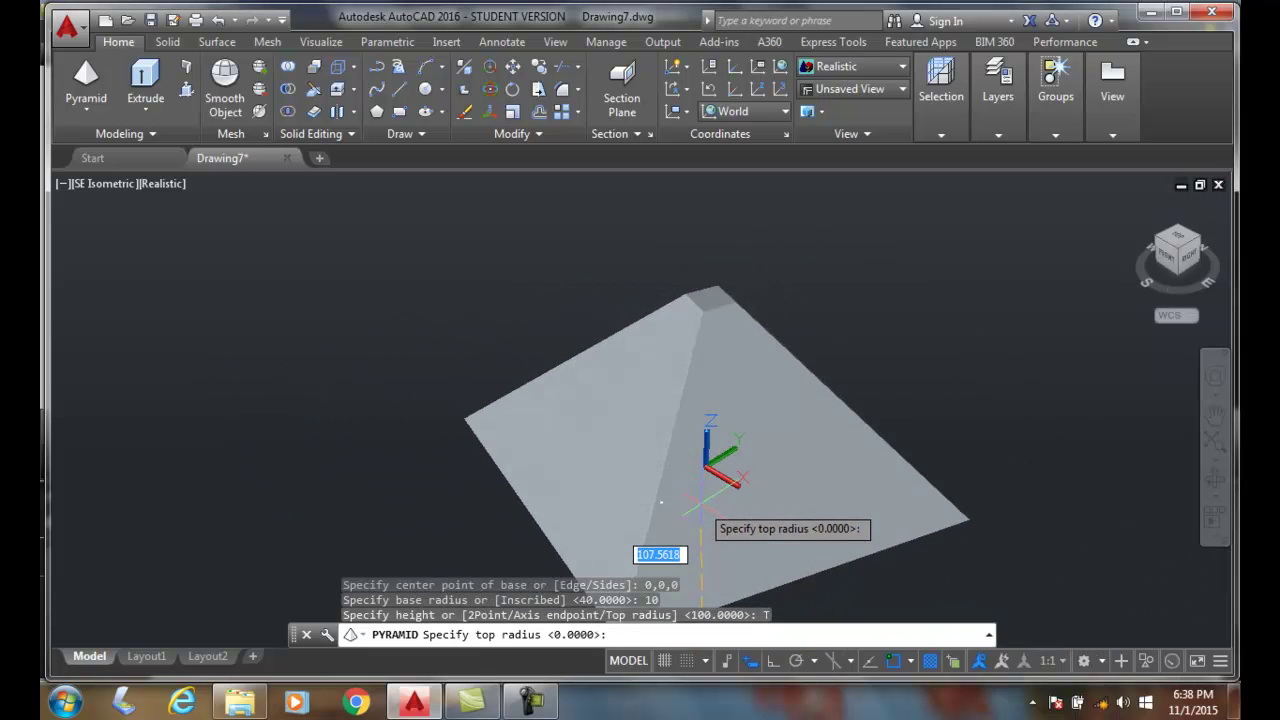
{"action": "type", "text": "2"}
{"action": "key", "text": "Return"}
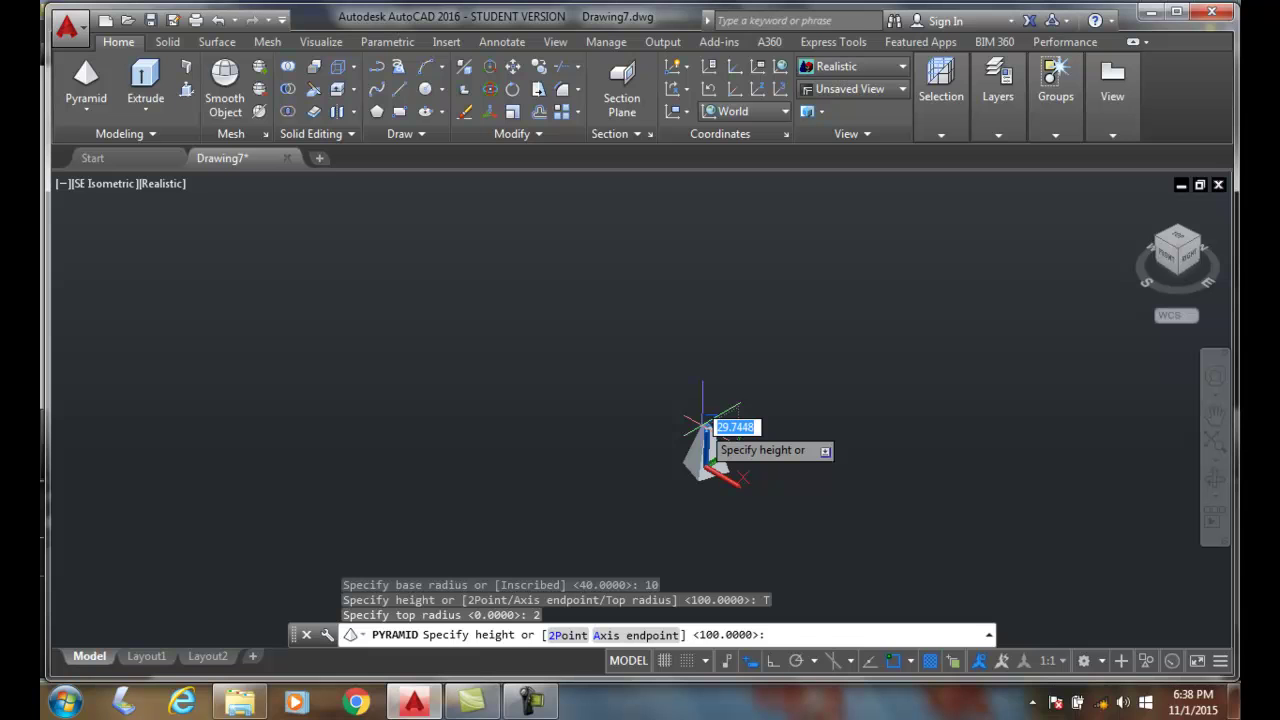
{"action": "type", "text": "20"}
{"action": "key", "text": "Return"}
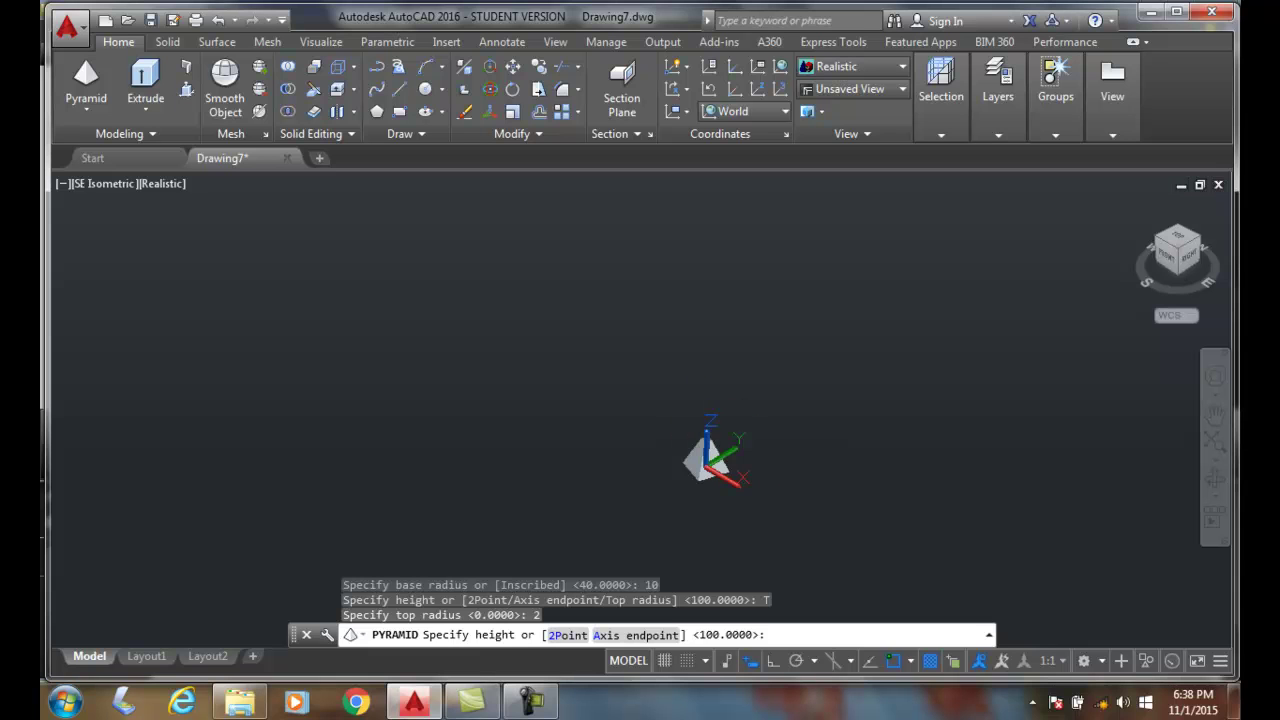
Zoom and pan until the truncated pyramid fills the centre of the viewport
{"action": "scroll", "coordinate": [638, 437], "scroll_direction": "up", "scroll_amount": 3}
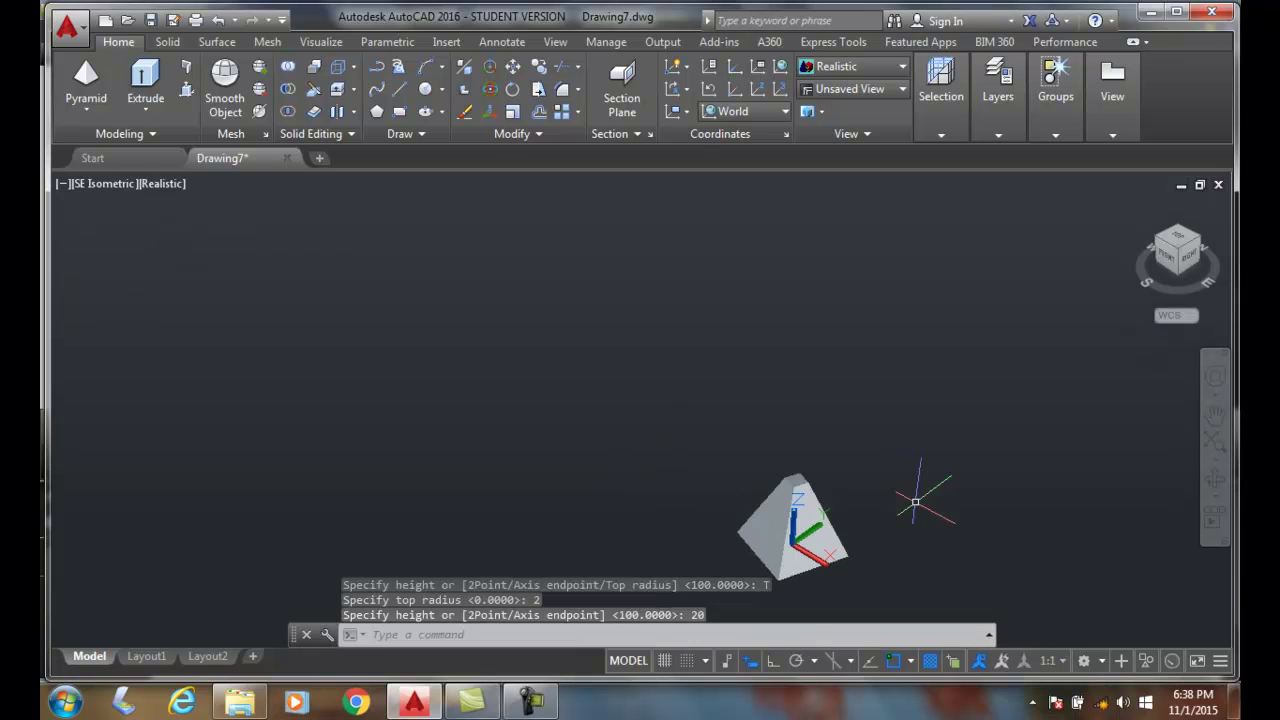
{"action": "middle_click_drag", "start_coordinate": [725, 420], "coordinate": [772, 452]}
{"action": "middle_click_drag", "start_coordinate": [895, 525], "coordinate": [664, 415]}
{"action": "scroll", "coordinate": [664, 415], "scroll_direction": "up", "scroll_amount": 2}
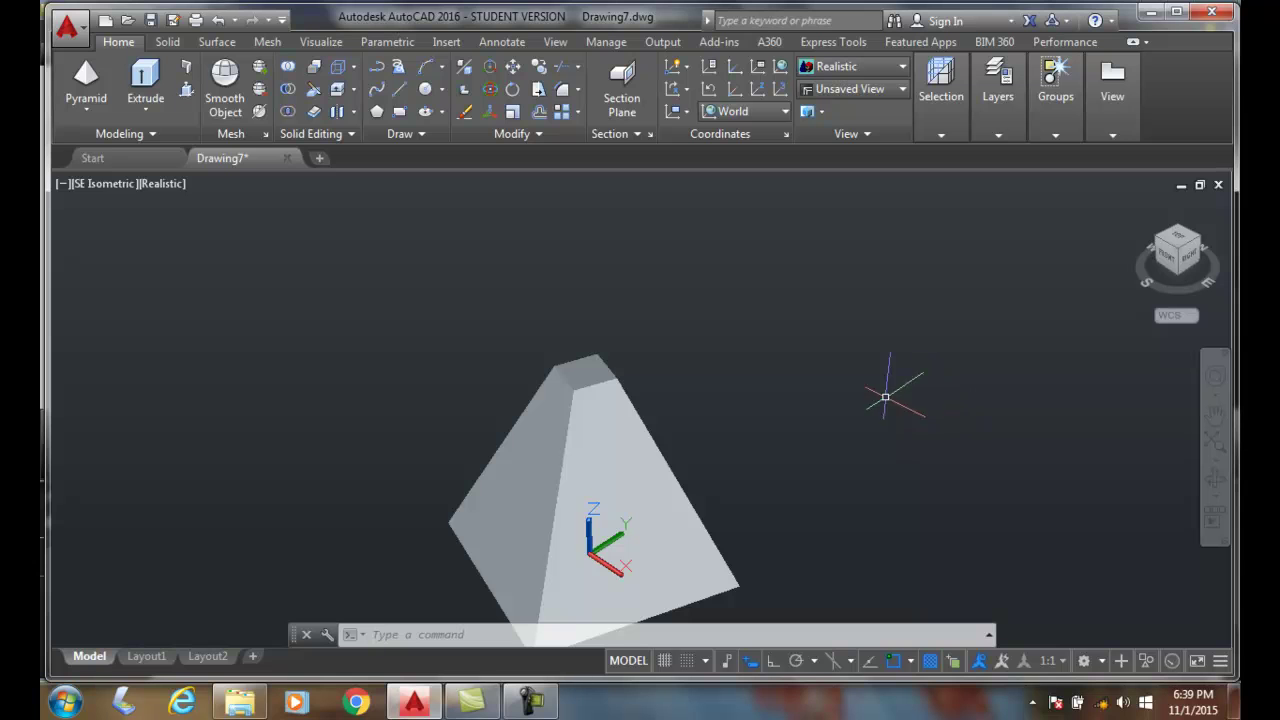
Open, close and reopen the solid primitives dropdown on the Modeling panel
{"action": "left_click", "coordinate": [85, 110]}
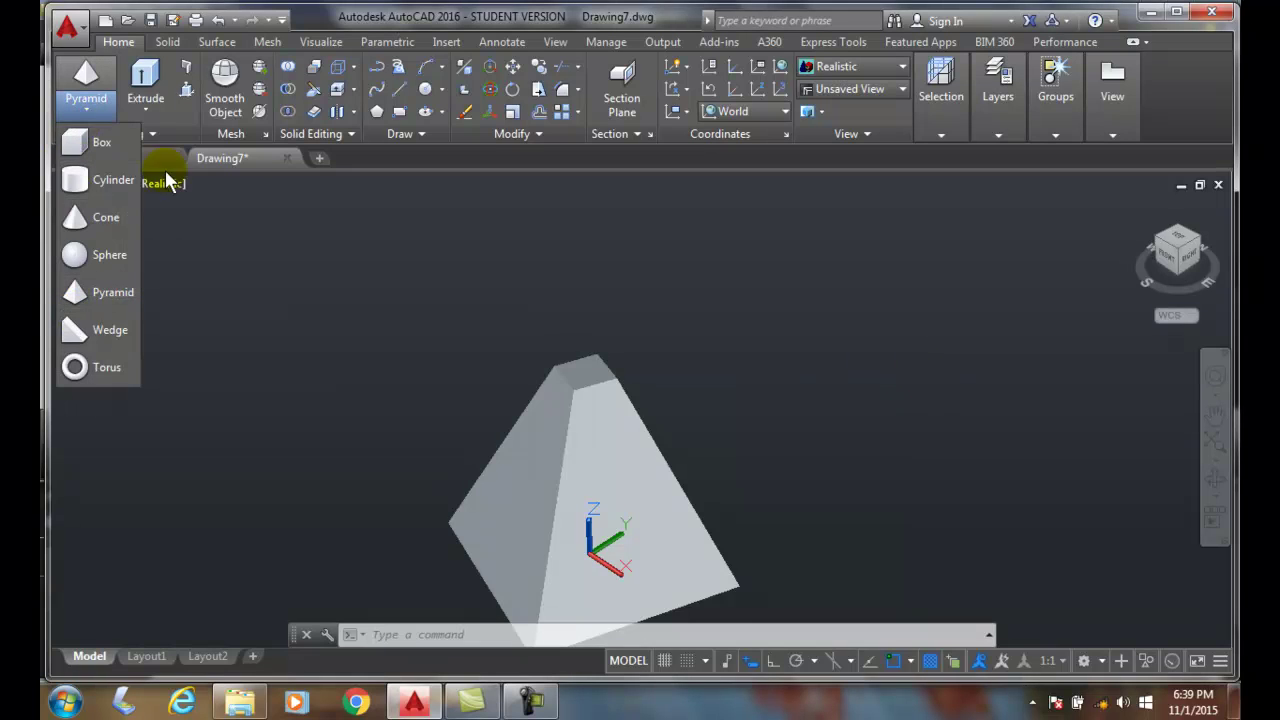
{"action": "left_click", "coordinate": [164, 137]}
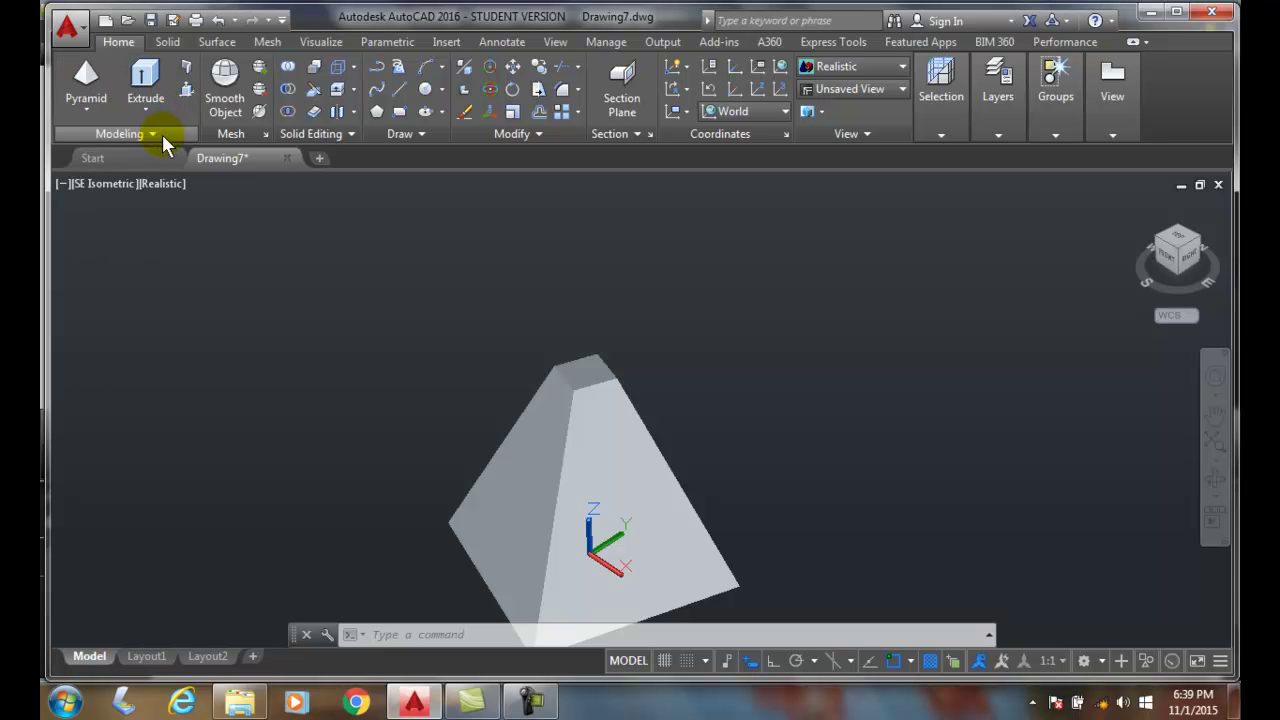
{"action": "left_click", "coordinate": [75, 112]}
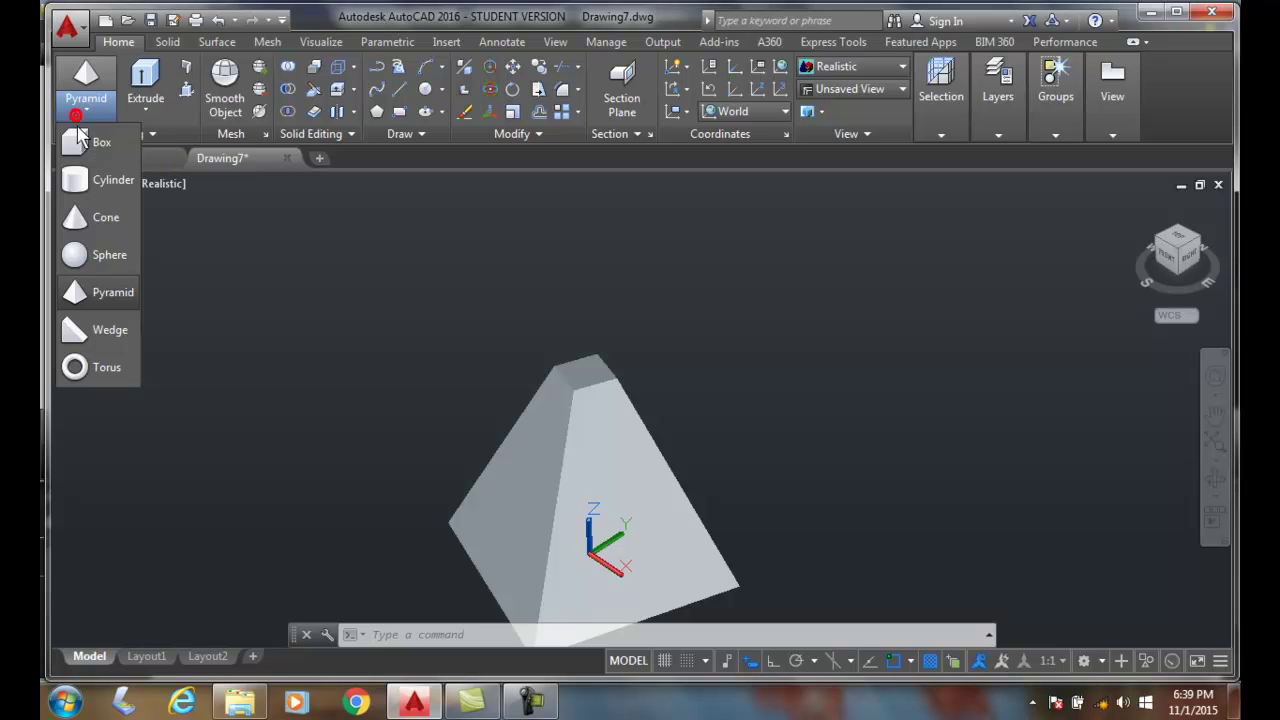